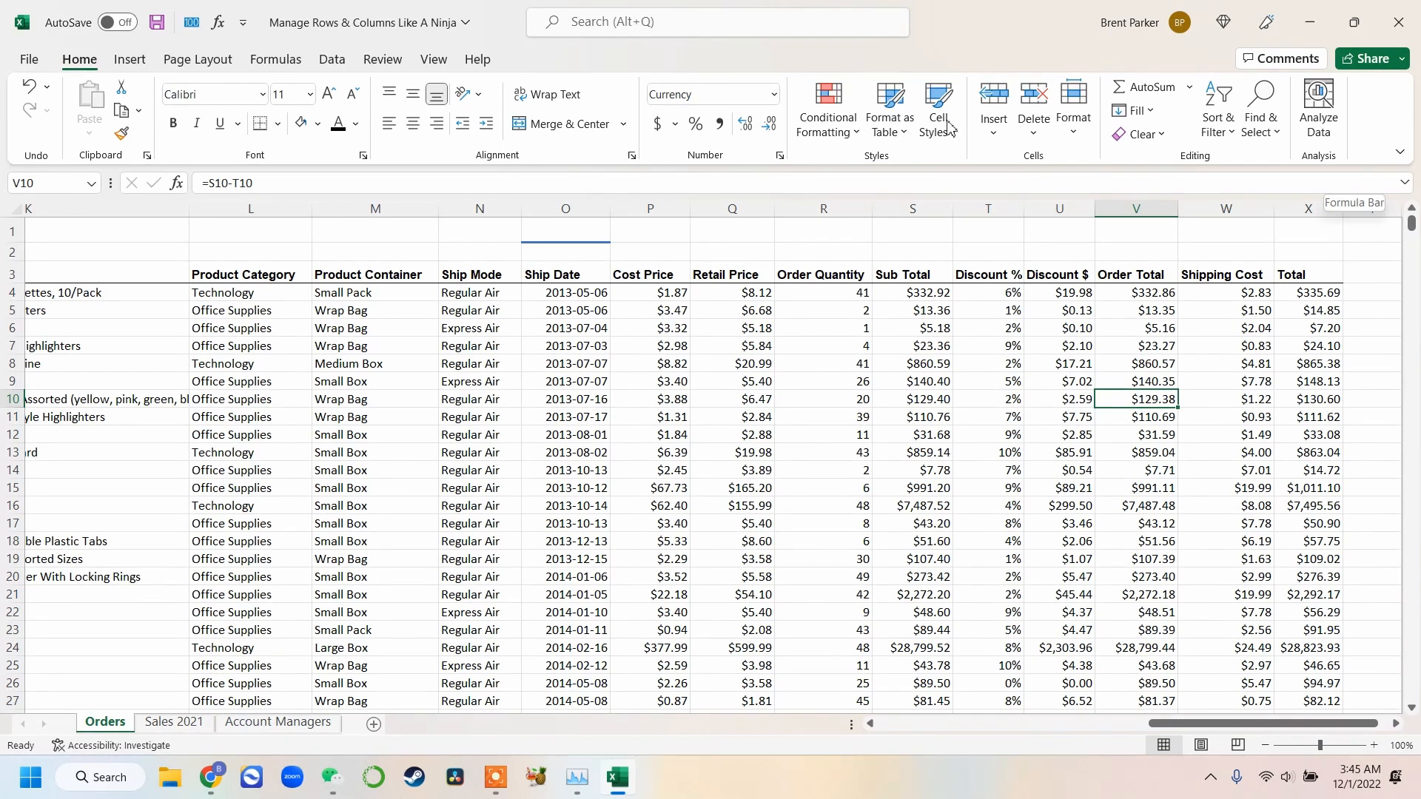
Highlight values greater than 100 in the Total column with Light Red Fill
{"action": "left_click", "coordinate": [1310, 208]}
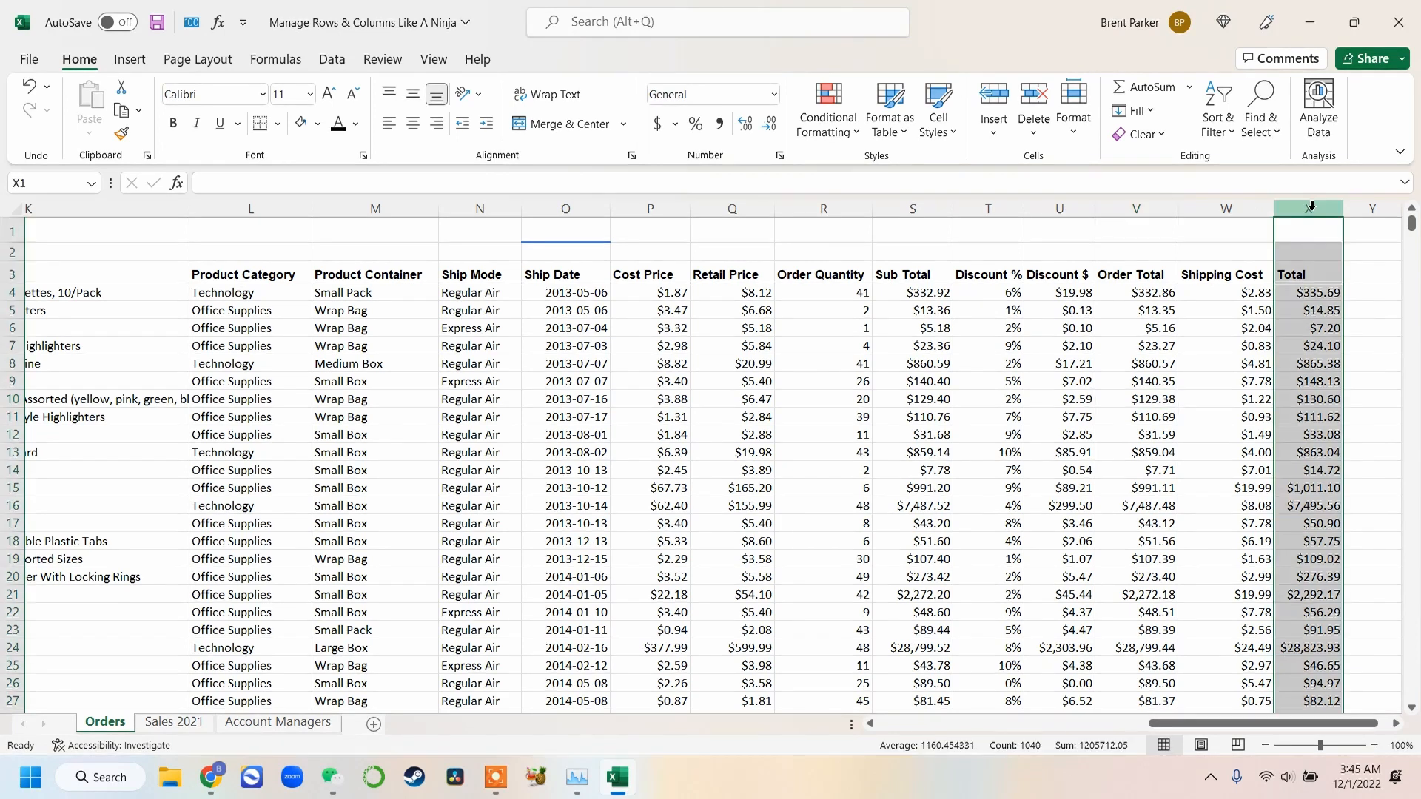
{"action": "left_click", "coordinate": [849, 139]}
{"action": "mouse_move", "coordinate": [868, 178]}
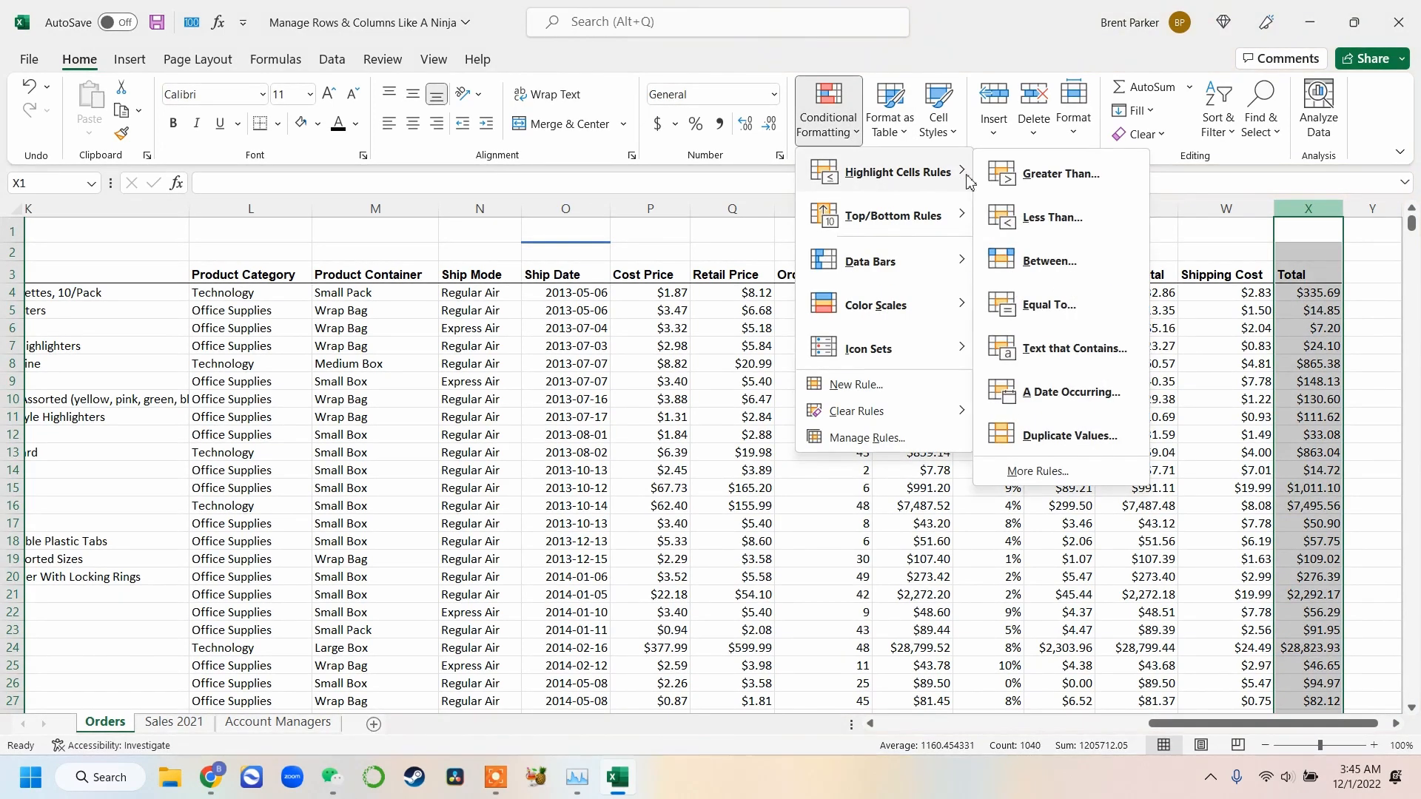
{"action": "left_click", "coordinate": [1060, 174]}
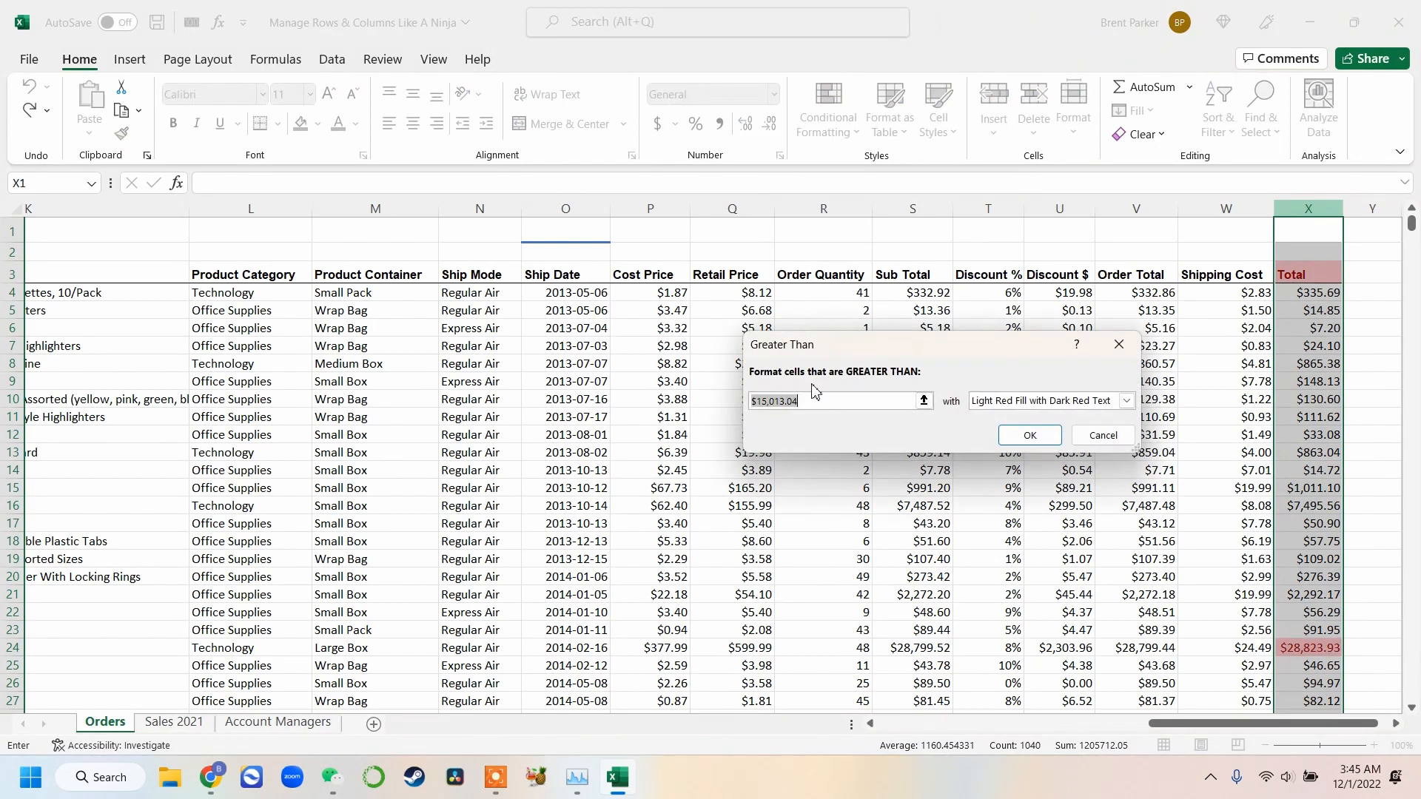
{"action": "type", "text": "100"}
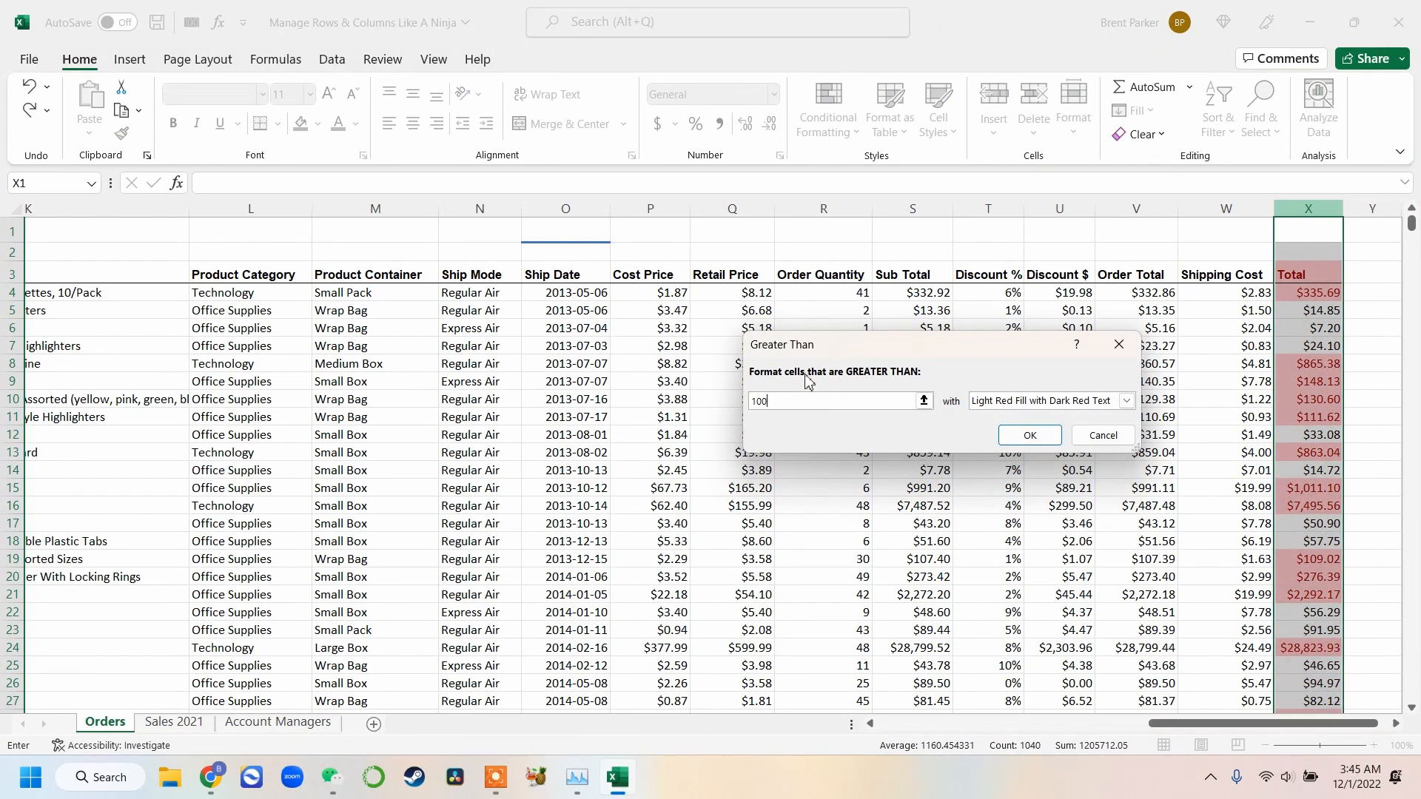
{"action": "left_click", "coordinate": [1090, 407]}
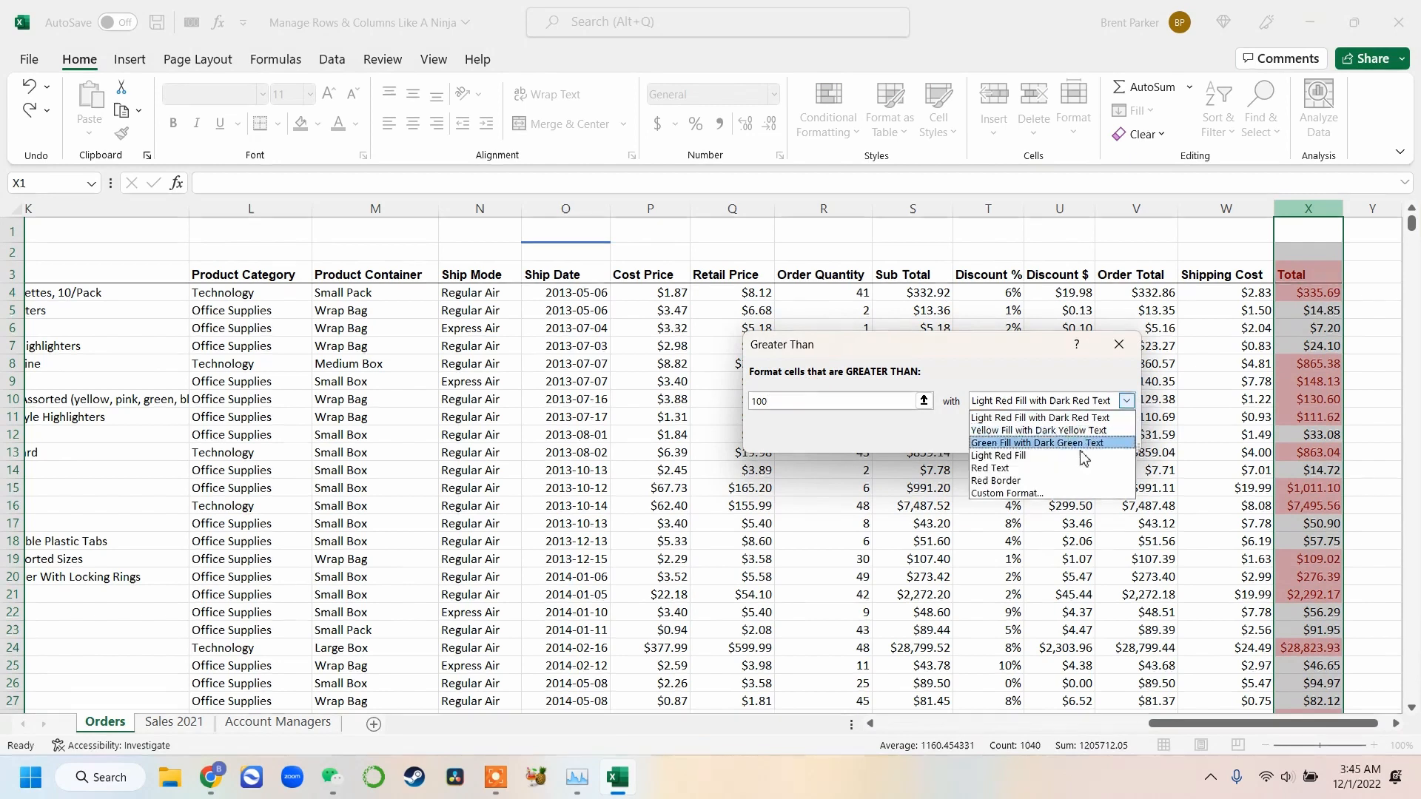
{"action": "left_click", "coordinate": [1082, 456]}
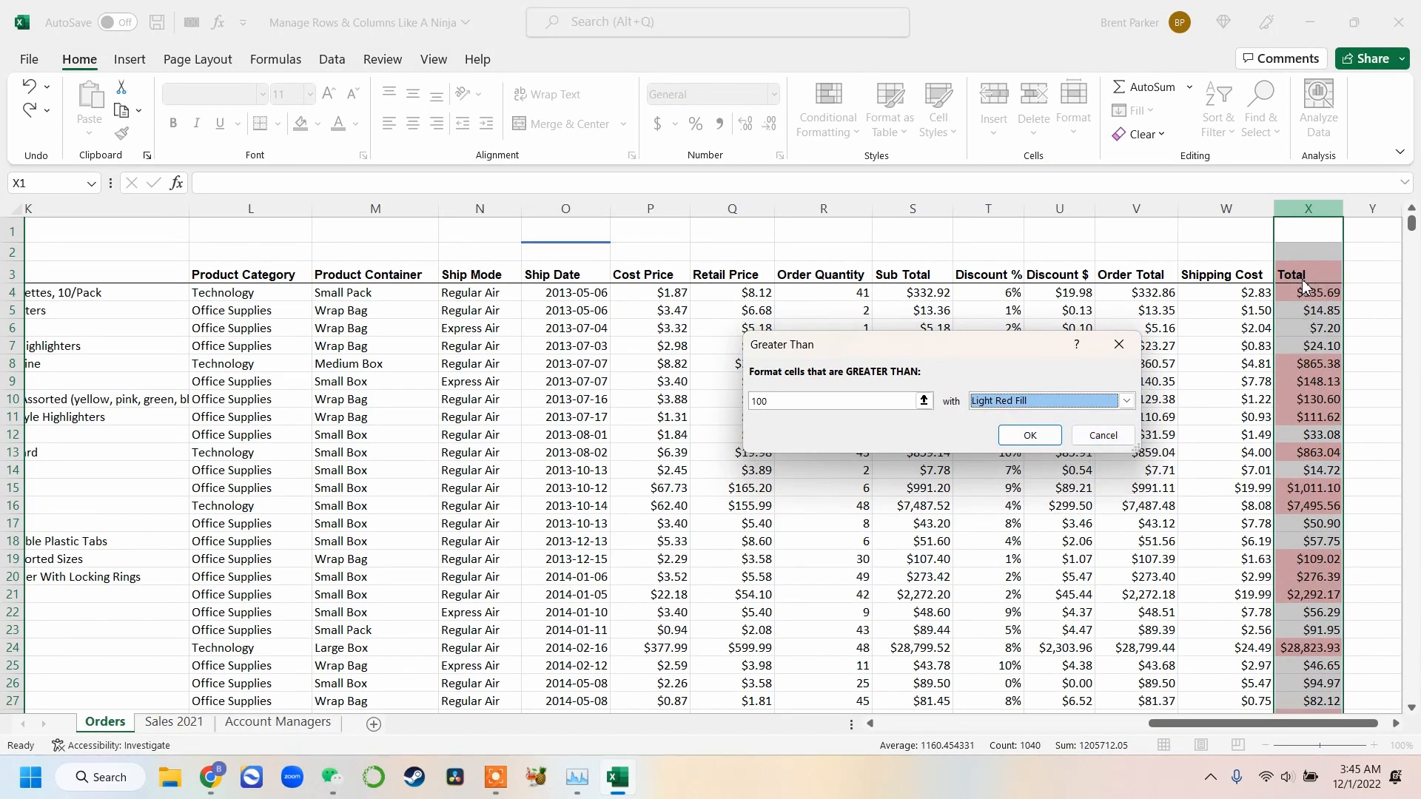
{"action": "left_click", "coordinate": [1029, 435]}
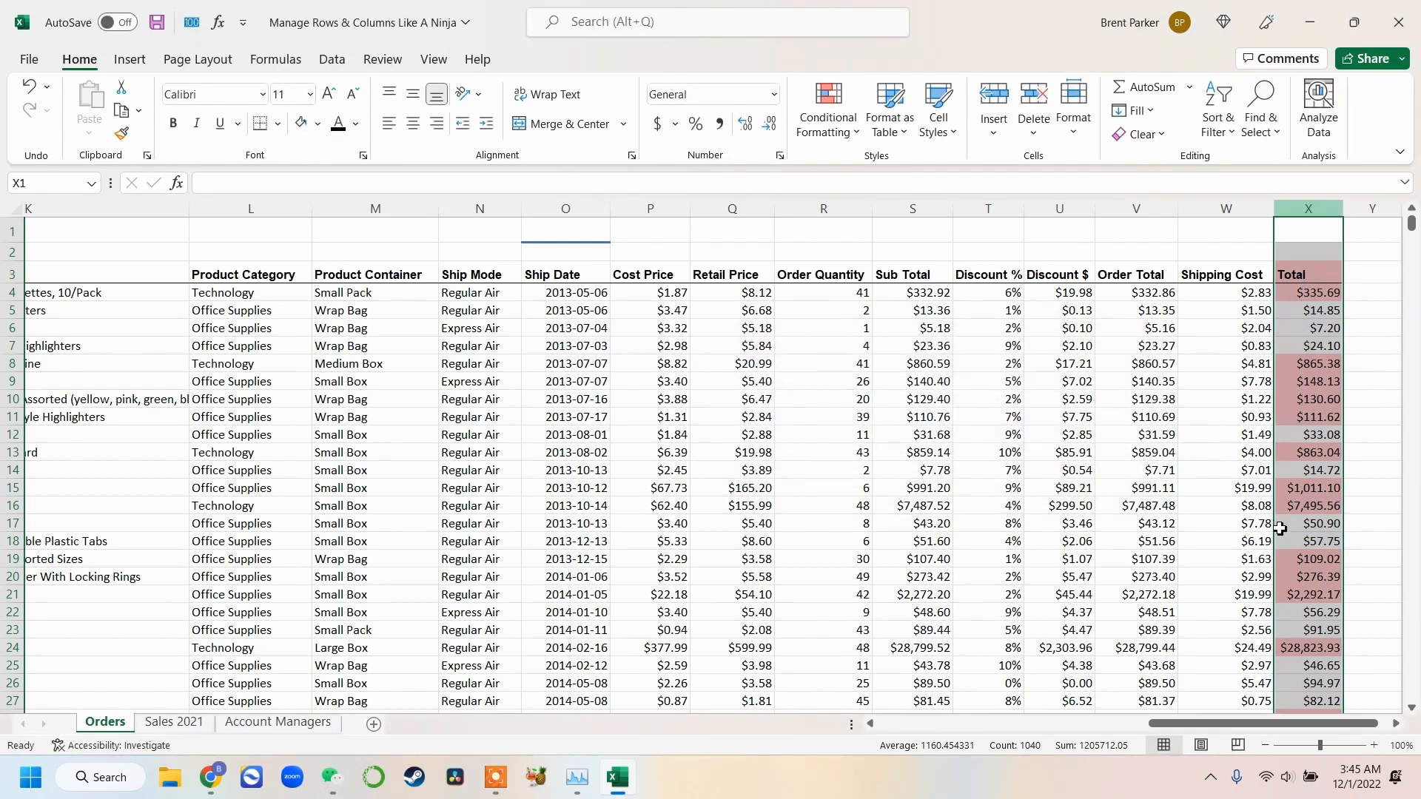
Scroll through the Total column to review which values are highlighted
{"action": "scroll", "coordinate": [1304, 487], "scroll_direction": "down", "scroll_amount": 6}
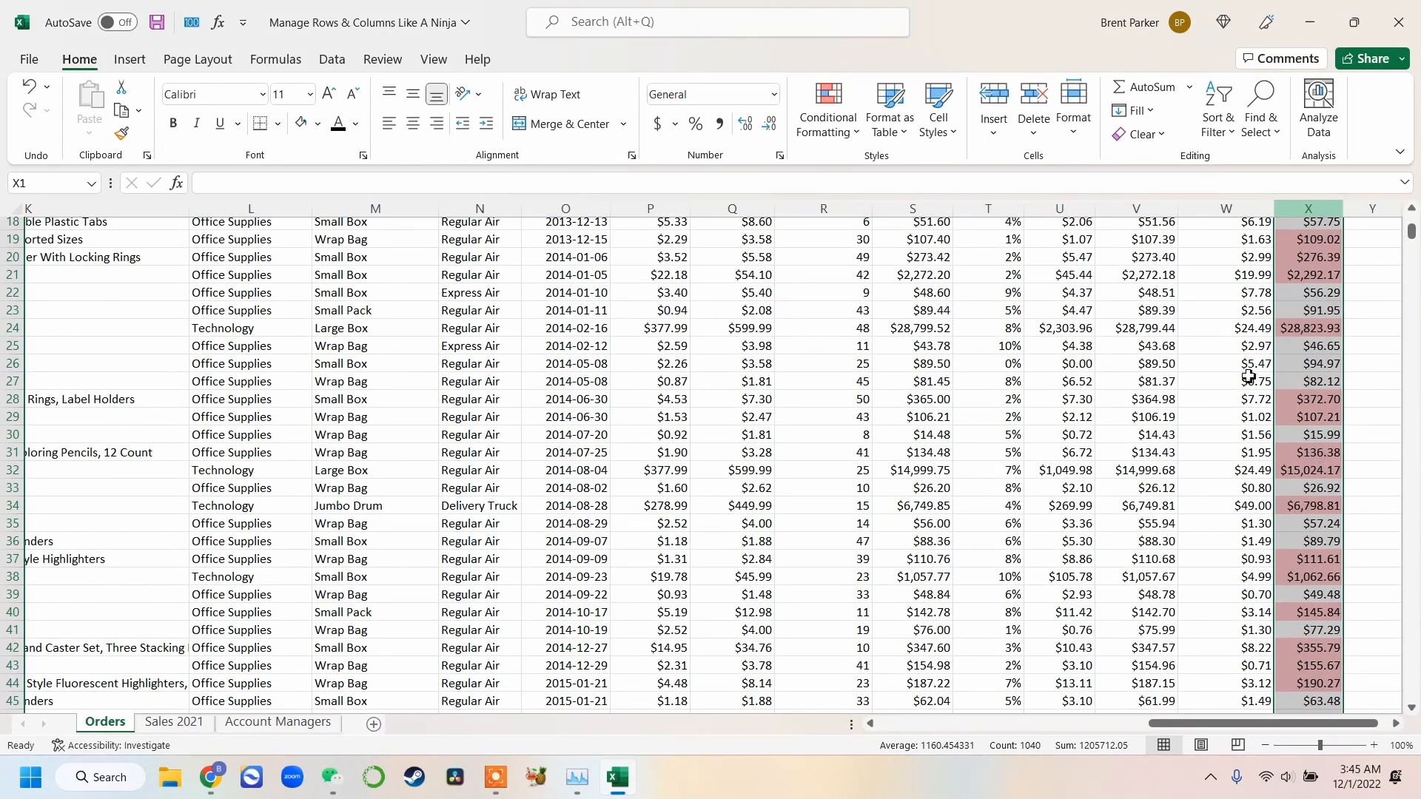
{"action": "scroll", "coordinate": [1252, 374], "scroll_direction": "up", "scroll_amount": 6}
{"action": "scroll", "coordinate": [1267, 428], "scroll_direction": "down", "scroll_amount": 7}
{"action": "scroll", "coordinate": [1267, 428], "scroll_direction": "down", "scroll_amount": 7}
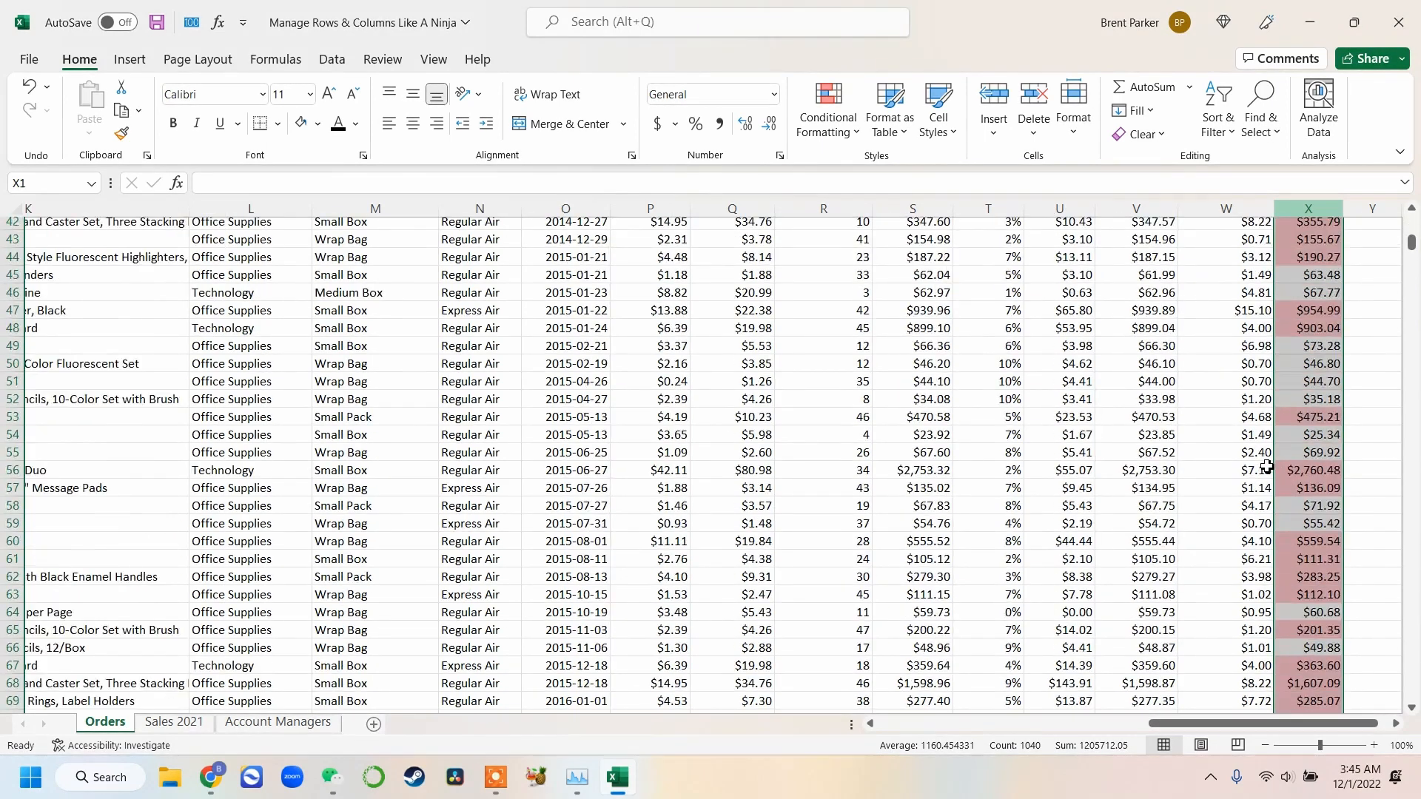
{"action": "scroll", "coordinate": [1295, 450], "scroll_direction": "up", "scroll_amount": 14}
{"action": "left_click", "coordinate": [1234, 226]}
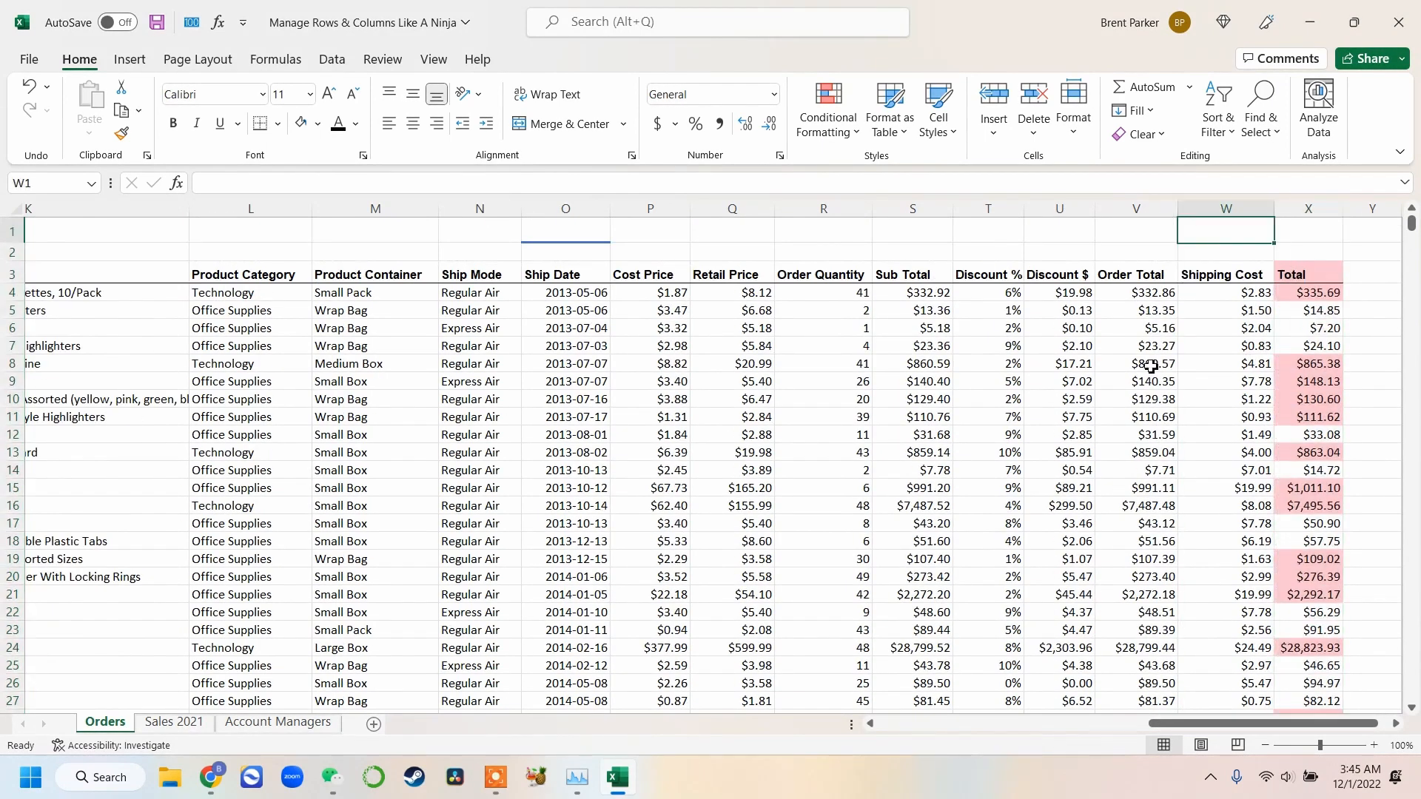
Clear the conditional formatting rules from the Total column
{"action": "left_click", "coordinate": [1323, 204]}
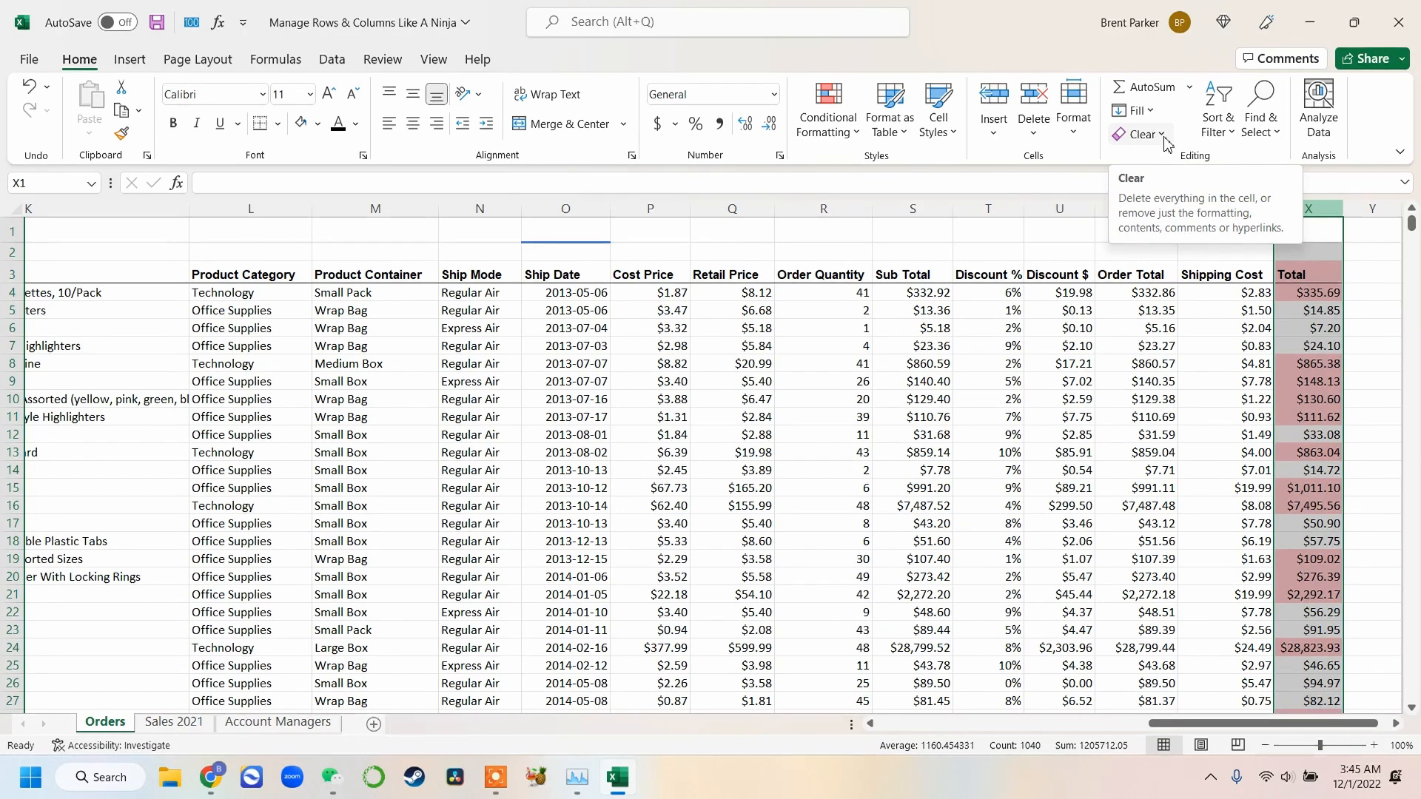
{"action": "left_click", "coordinate": [855, 133]}
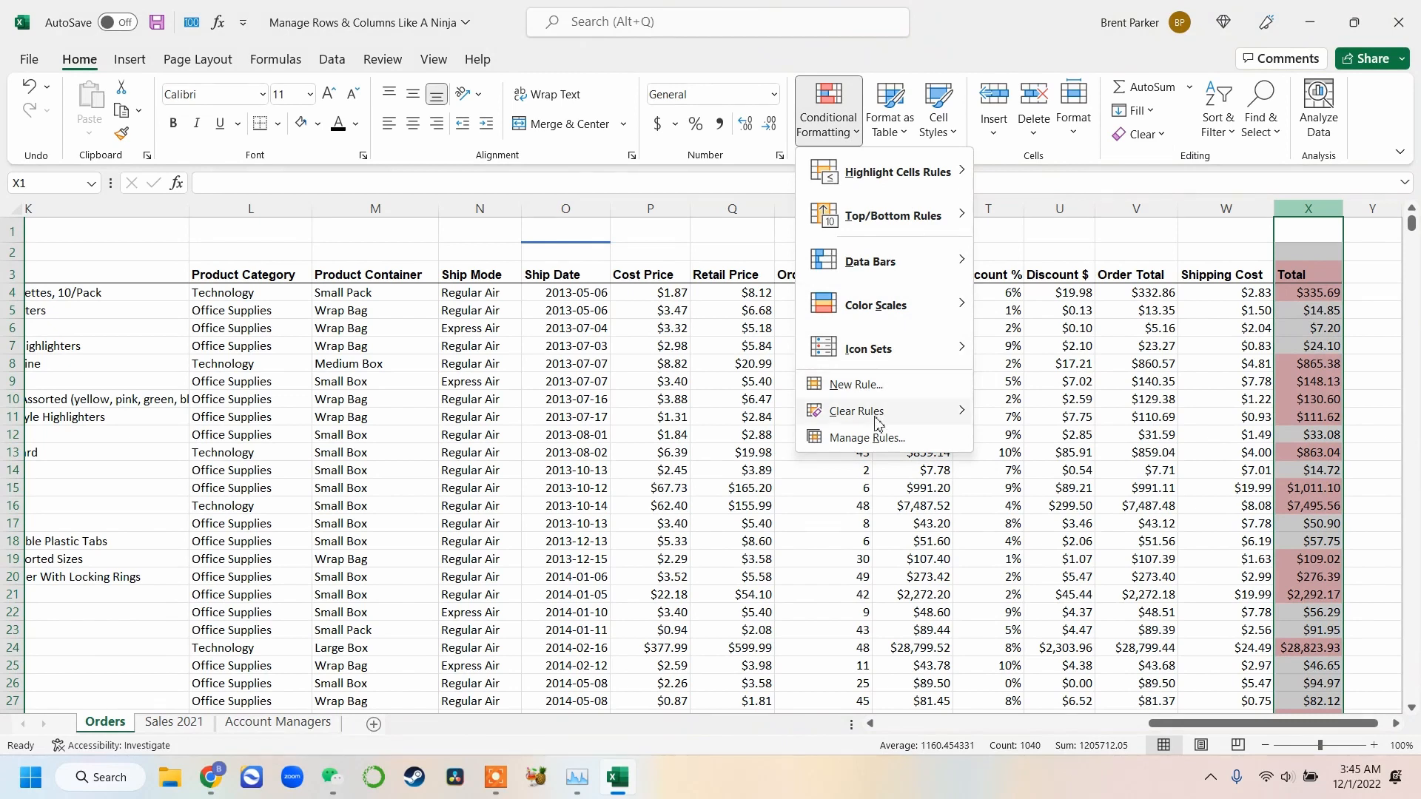
{"action": "mouse_move", "coordinate": [878, 422]}
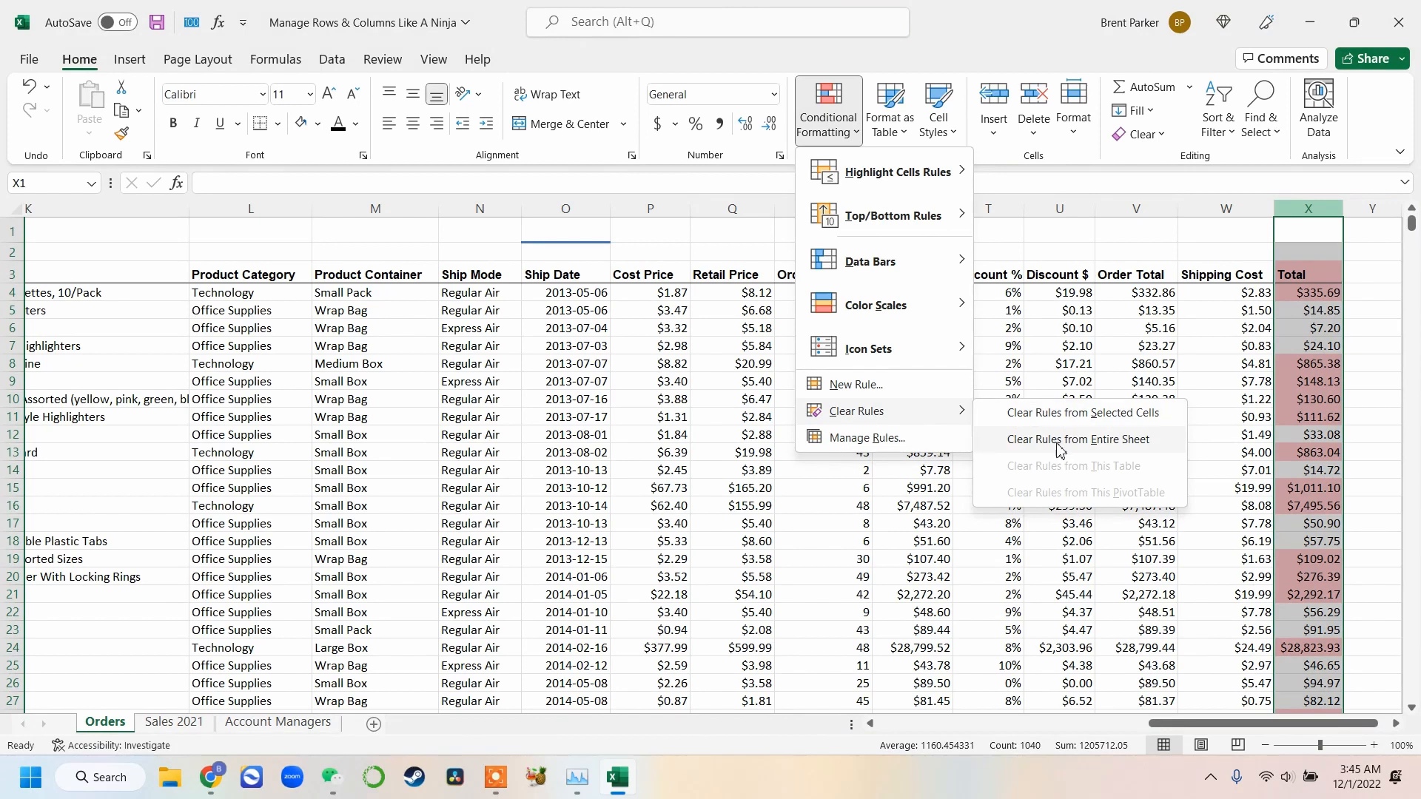
{"action": "left_click", "coordinate": [1091, 413]}
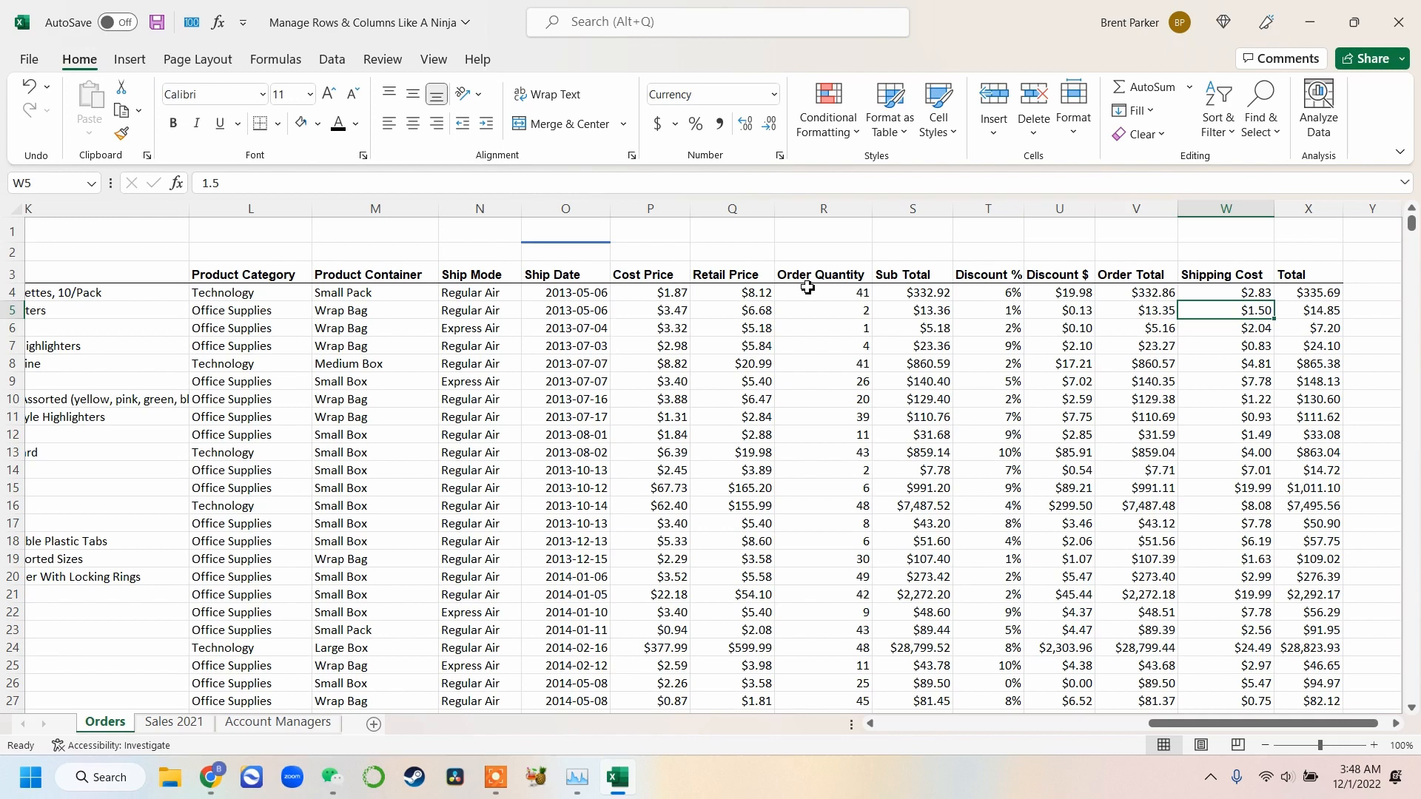
Highlight Customer Name cells containing a chosen customer's first name with light red fill and dark red text
{"action": "left_click_drag", "start_coordinate": [1168, 724], "coordinate": [884, 755]}
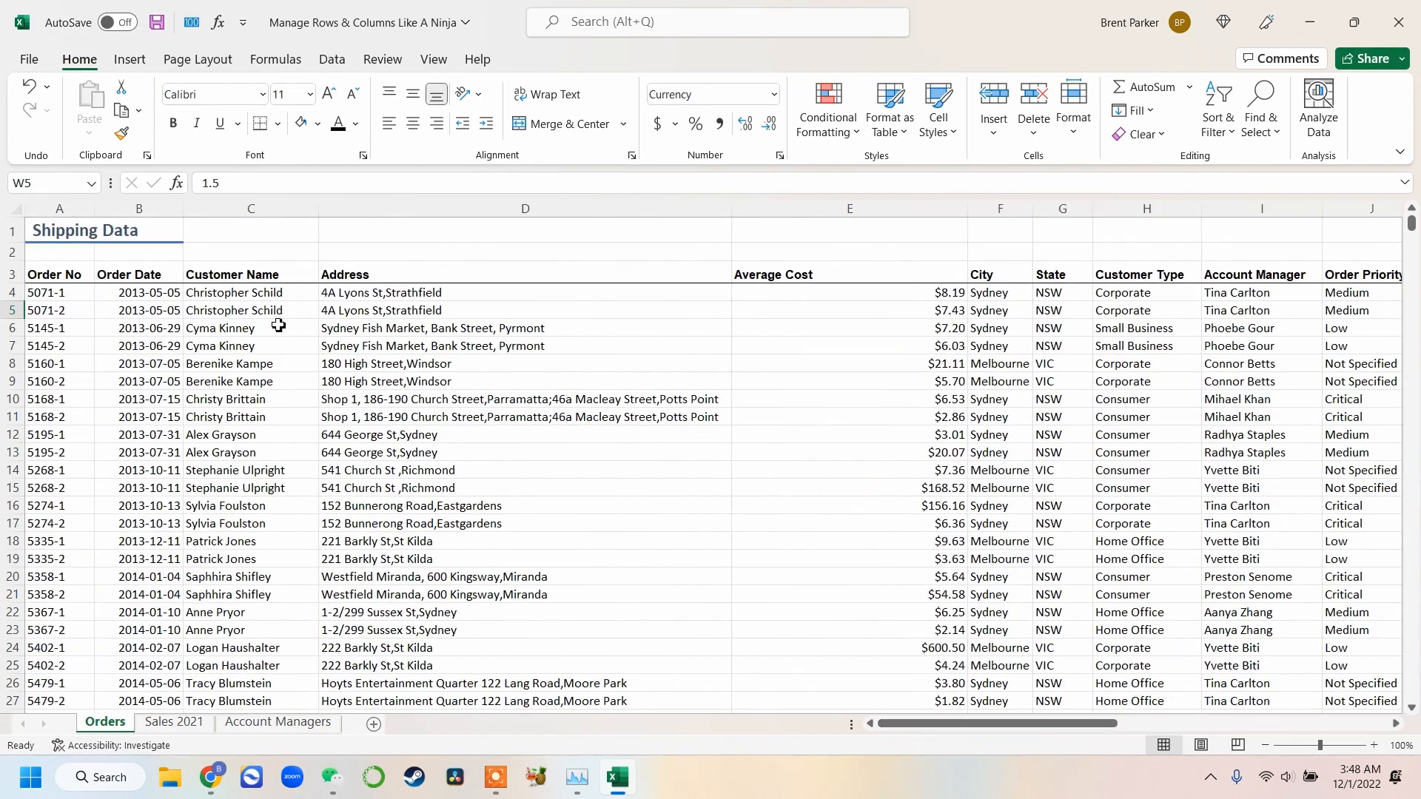
{"action": "left_click", "coordinate": [234, 303]}
{"action": "key", "text": "ctrl+space"}
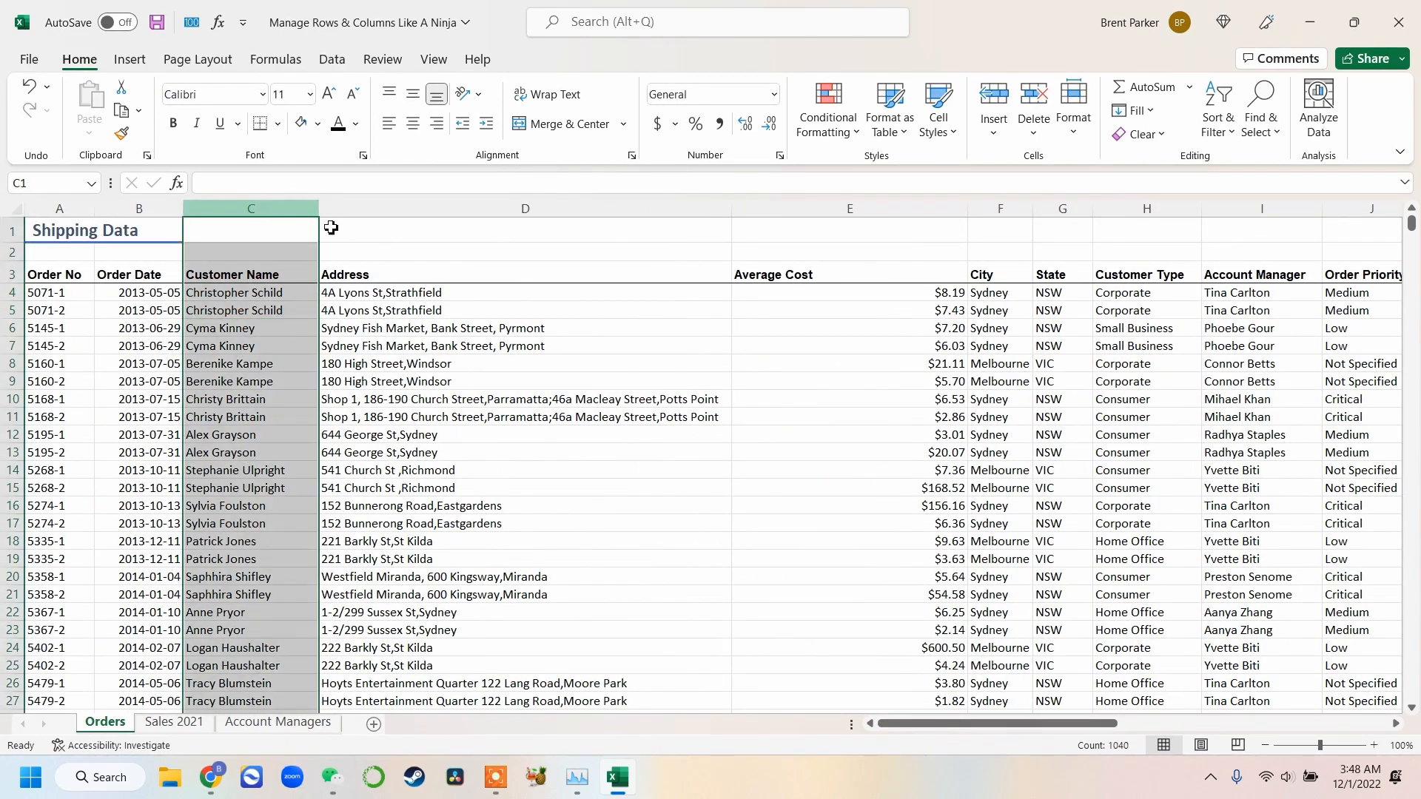
{"action": "left_click", "coordinate": [853, 132]}
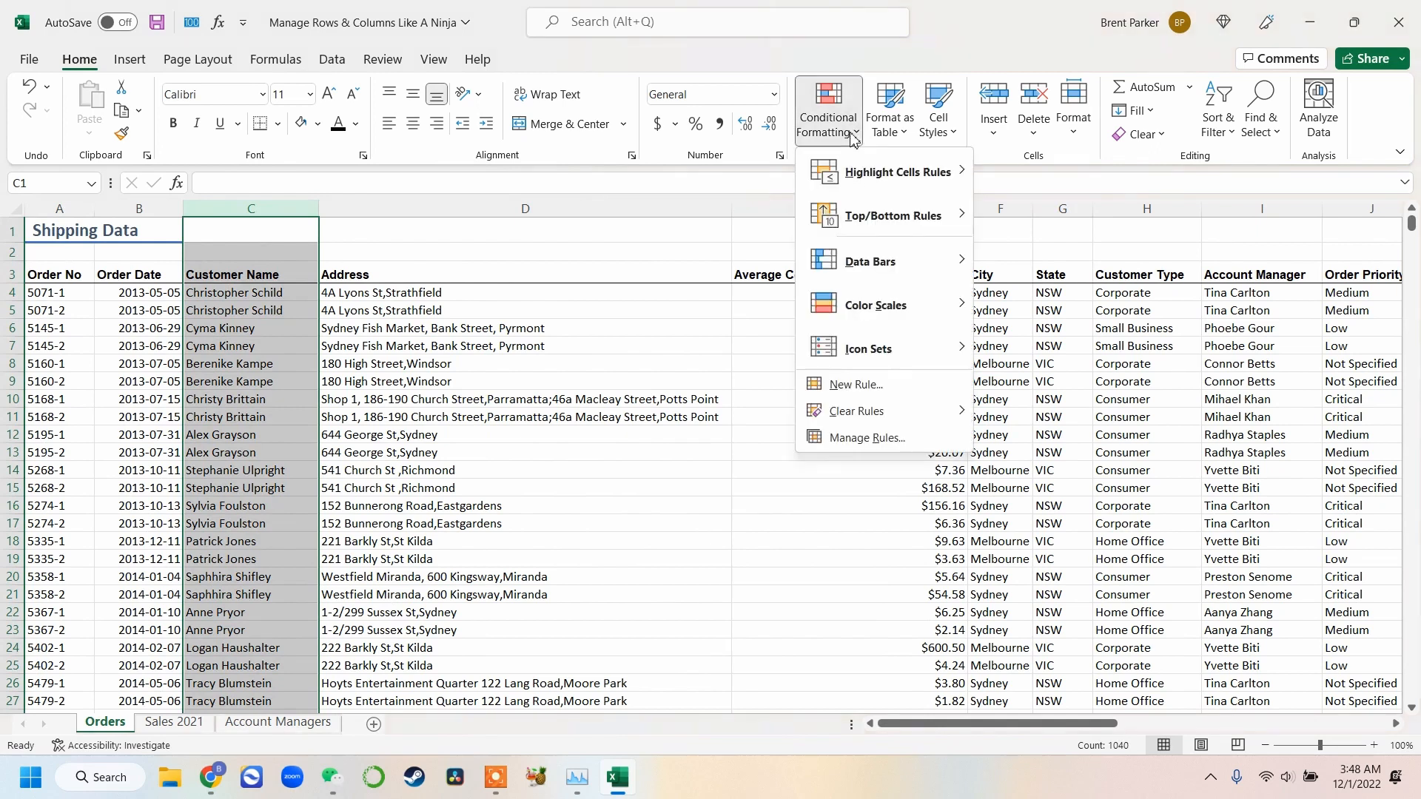
{"action": "mouse_move", "coordinate": [852, 174]}
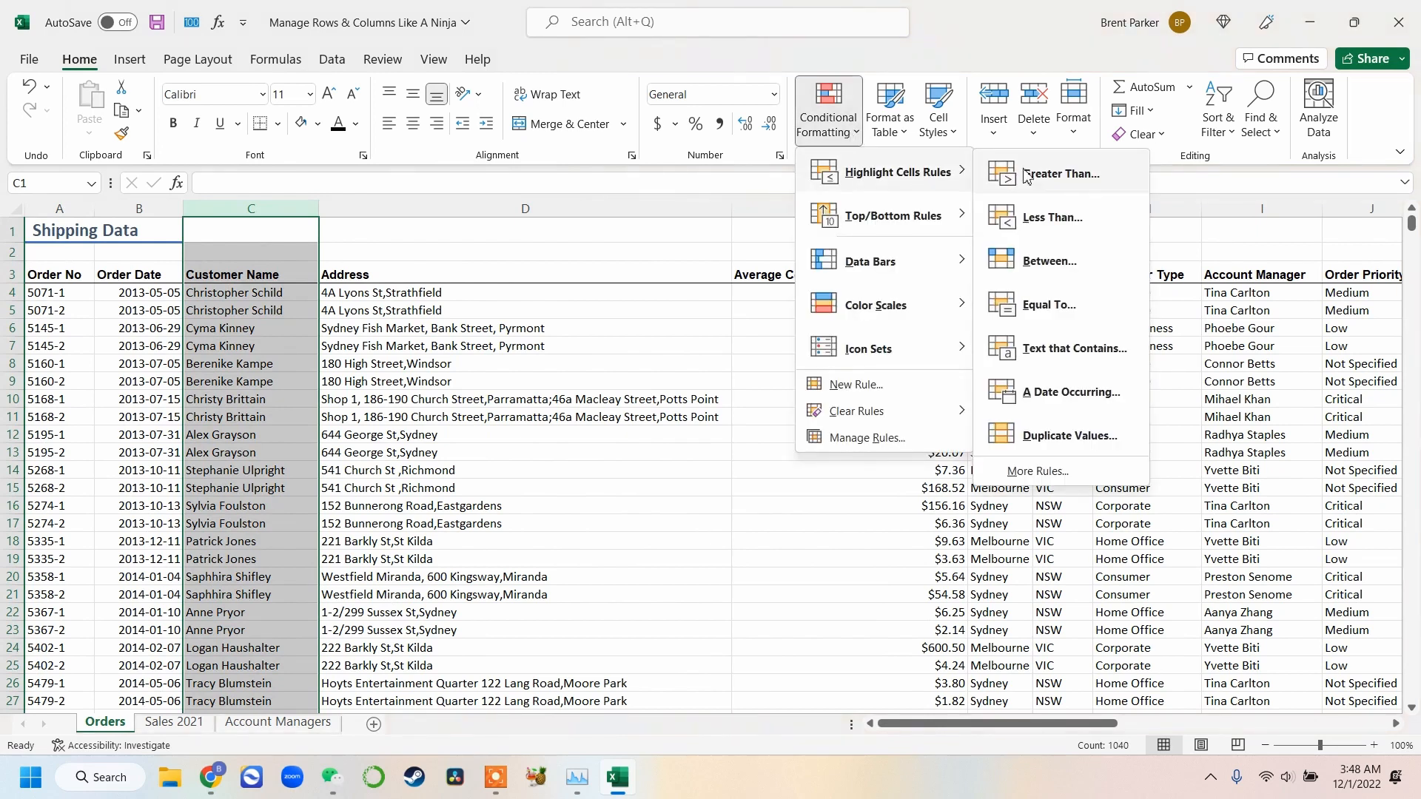
{"action": "left_click", "coordinate": [1038, 354]}
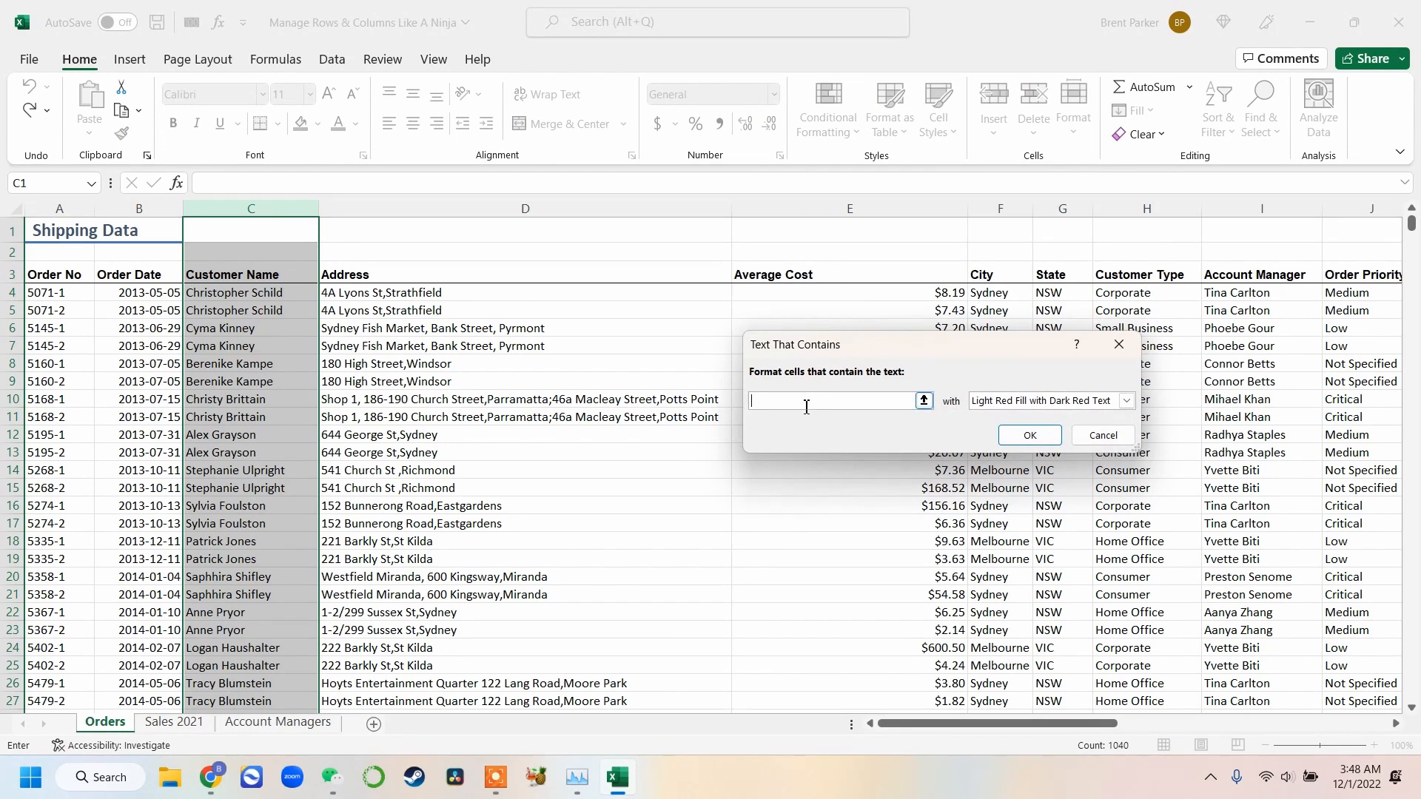
{"action": "type", "text": "cyma"}
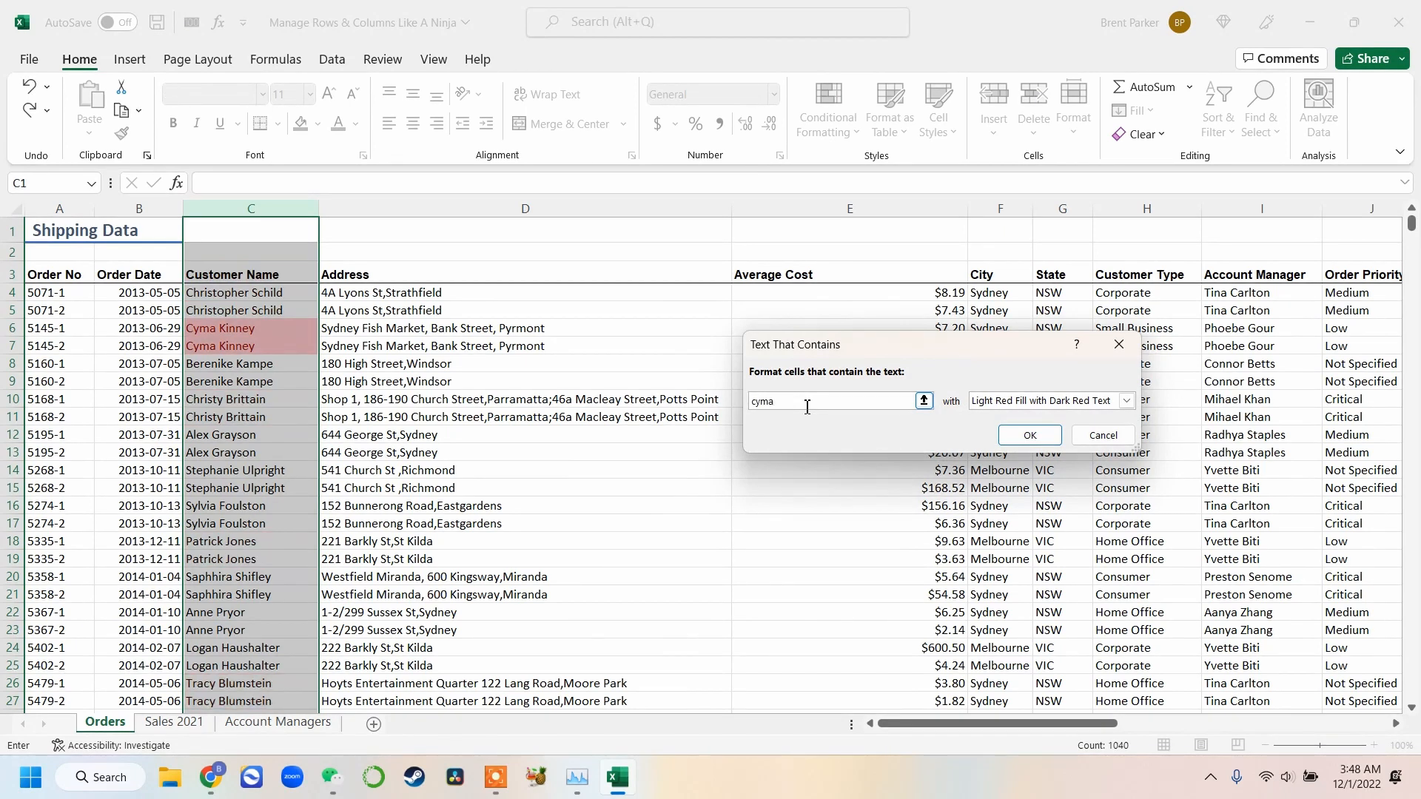
{"action": "left_click", "coordinate": [1029, 436]}
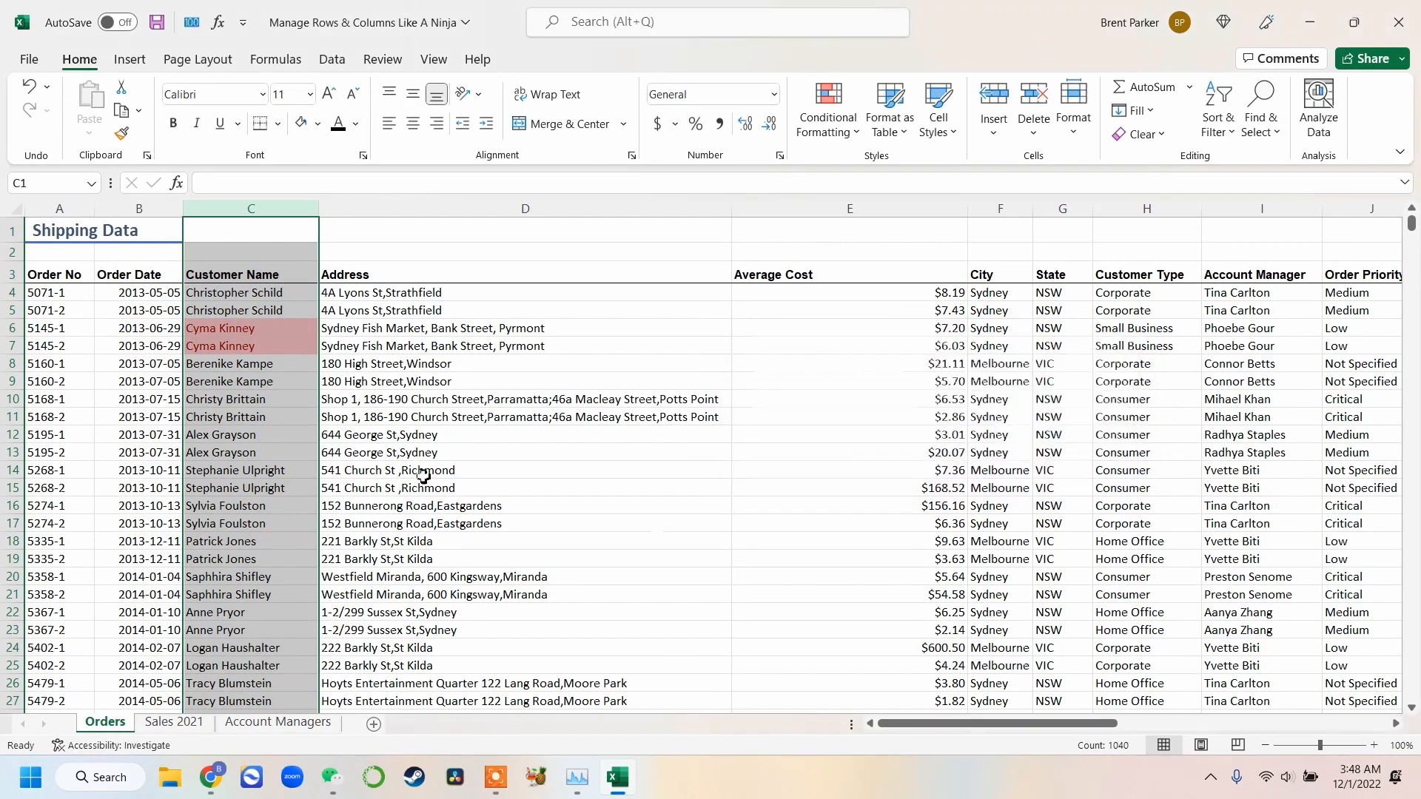
Scroll through the customer list to review which names are highlighted
{"action": "left_click", "coordinate": [447, 371]}
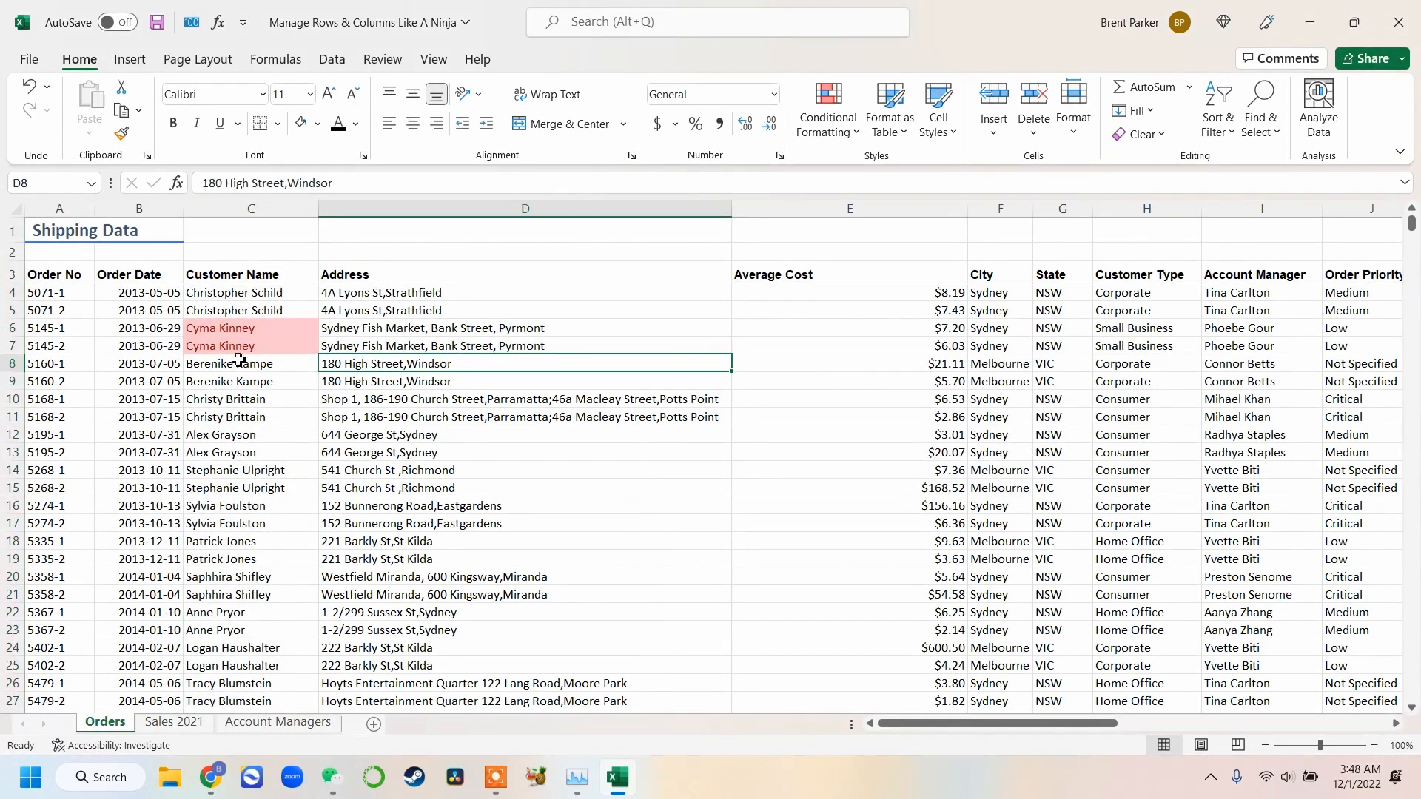
{"action": "scroll", "coordinate": [248, 398], "scroll_direction": "down", "scroll_amount": 5}
{"action": "scroll", "coordinate": [248, 398], "scroll_direction": "down", "scroll_amount": 20}
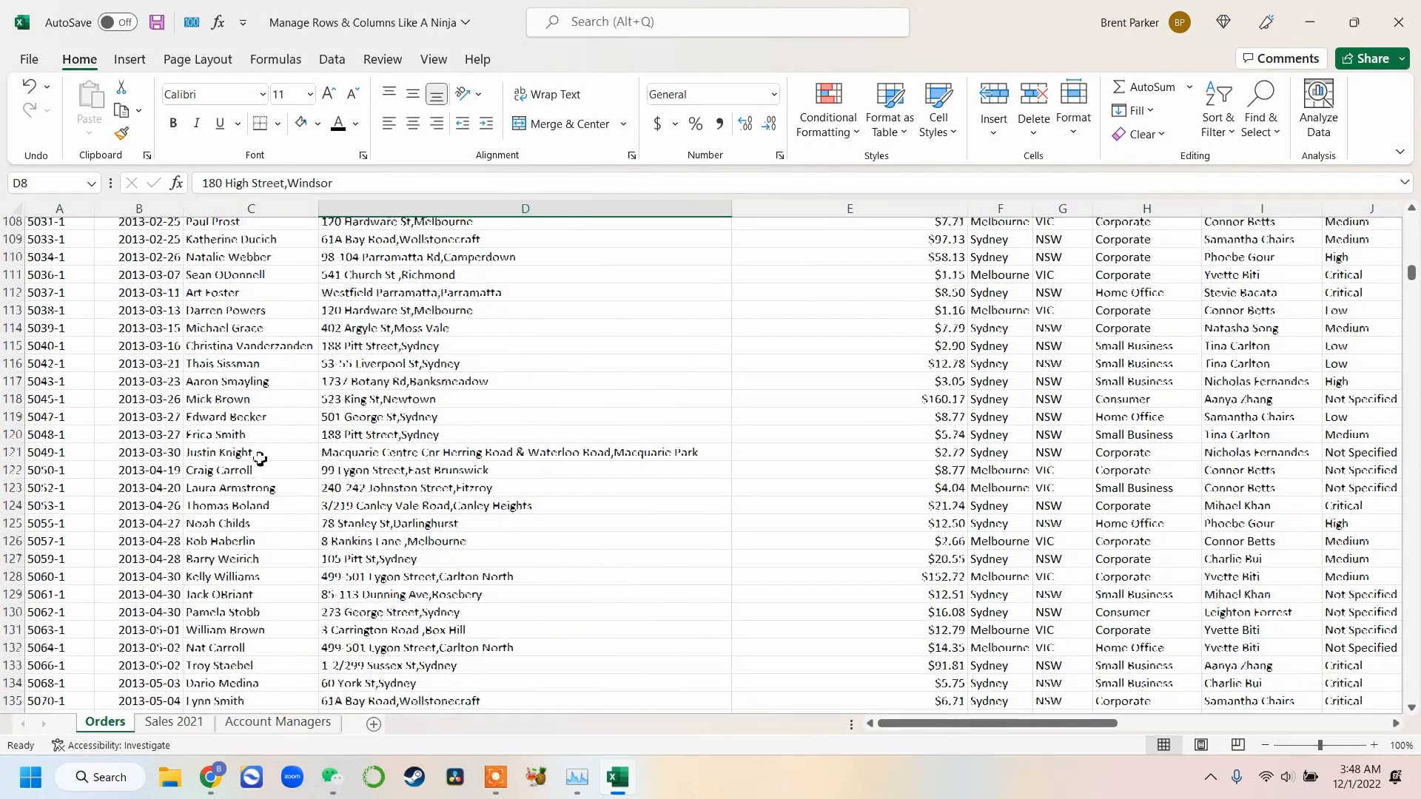
{"action": "scroll", "coordinate": [297, 501], "scroll_direction": "down", "scroll_amount": 18}
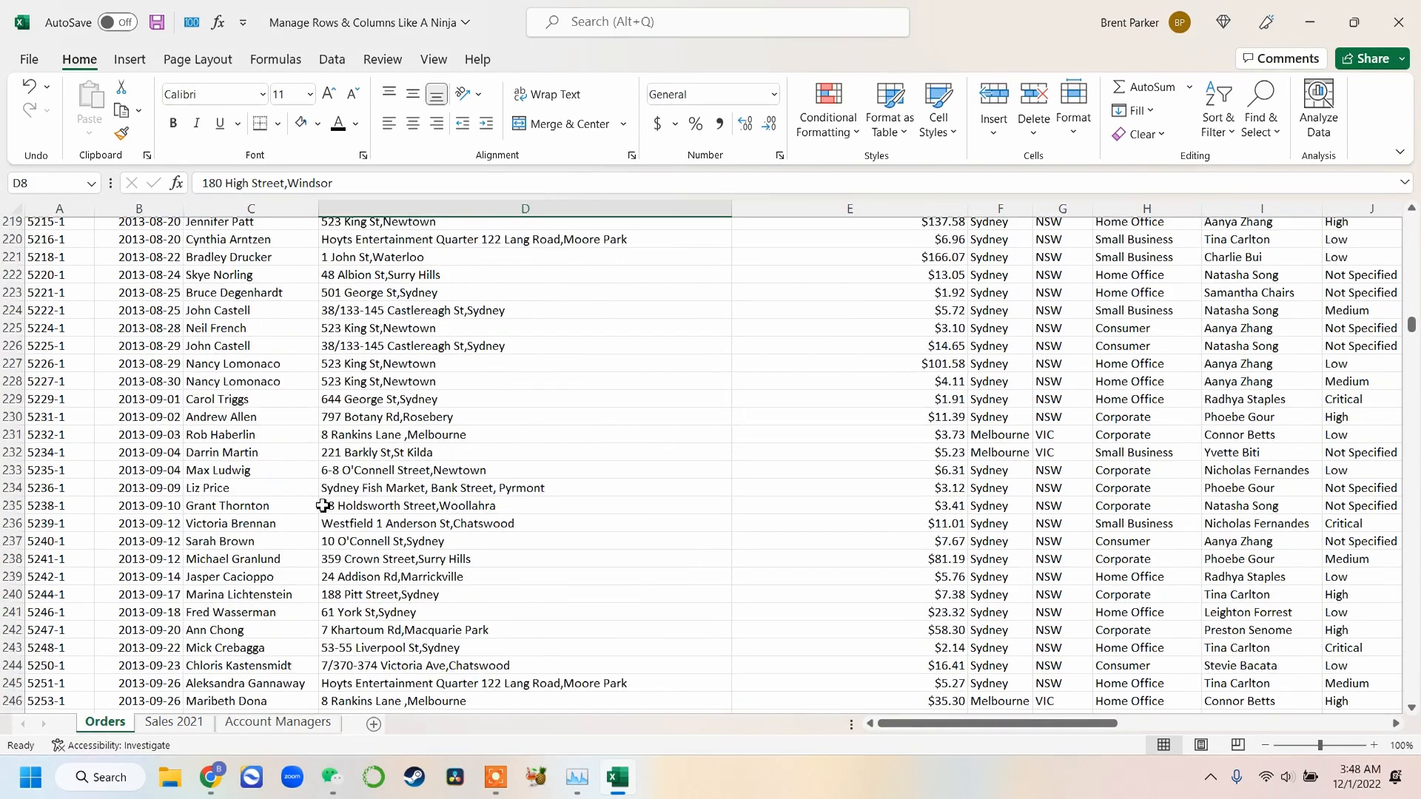
{"action": "scroll", "coordinate": [323, 505], "scroll_direction": "down", "scroll_amount": 20}
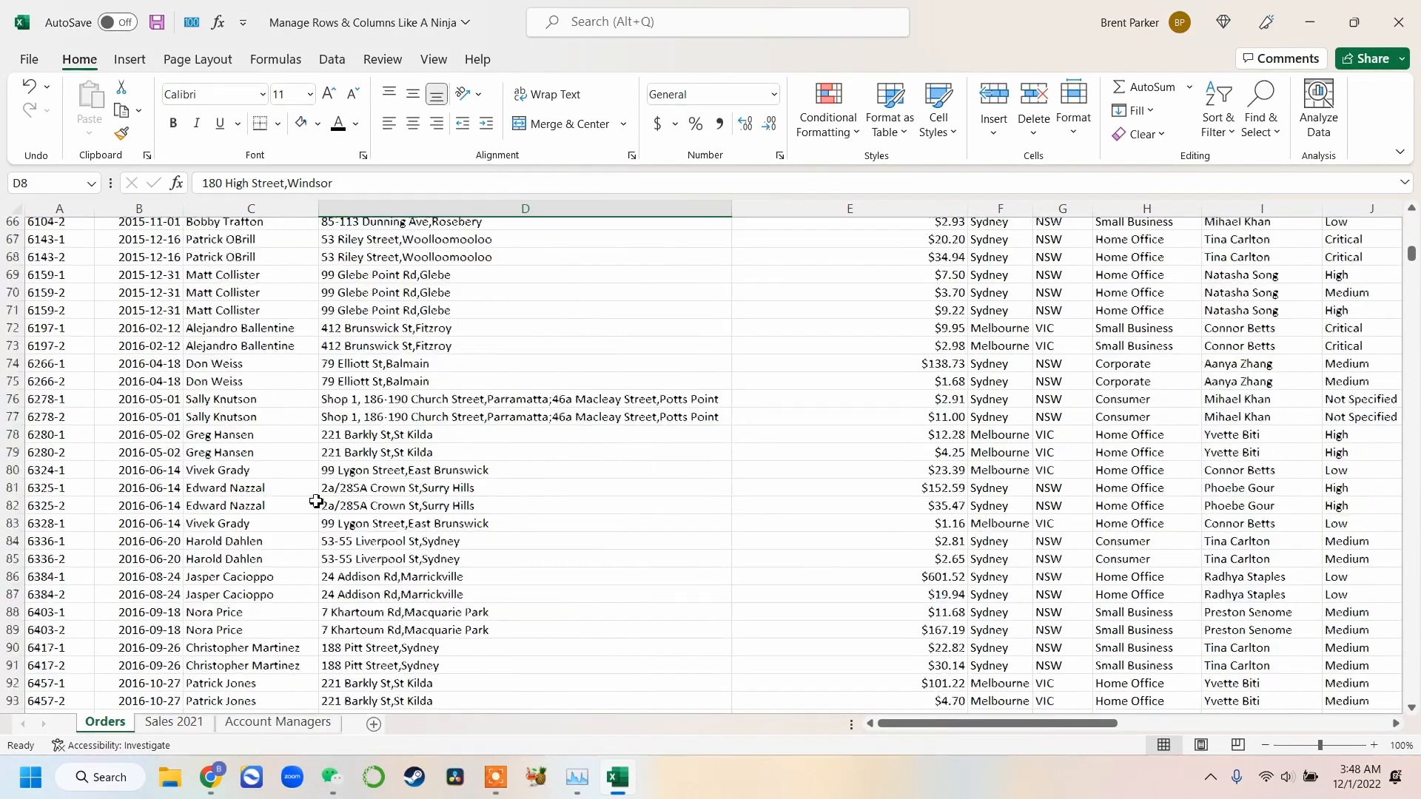
{"action": "scroll", "coordinate": [317, 501], "scroll_direction": "up", "scroll_amount": 6}
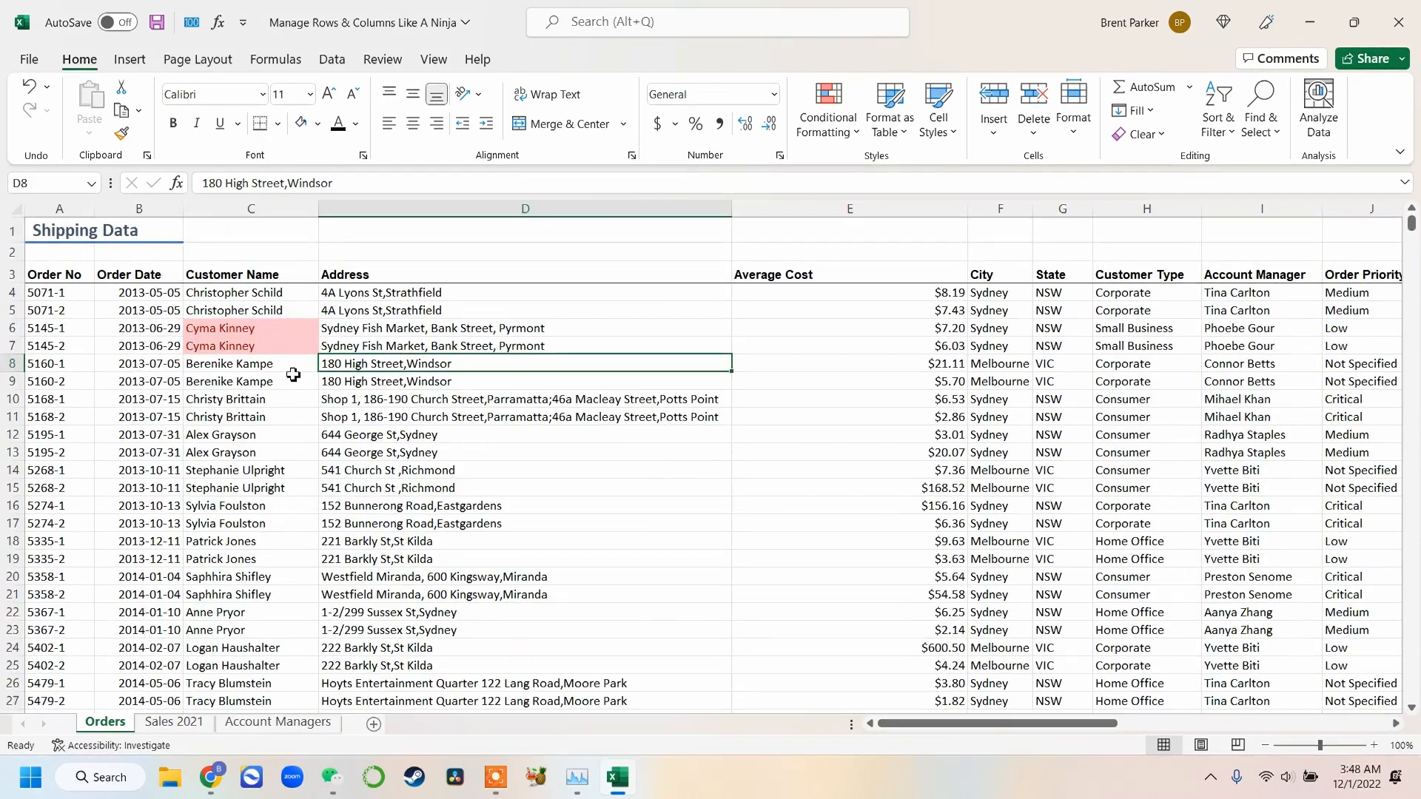
Clear the conditional formatting rules from the Customer Name column
{"action": "left_click", "coordinate": [269, 205]}
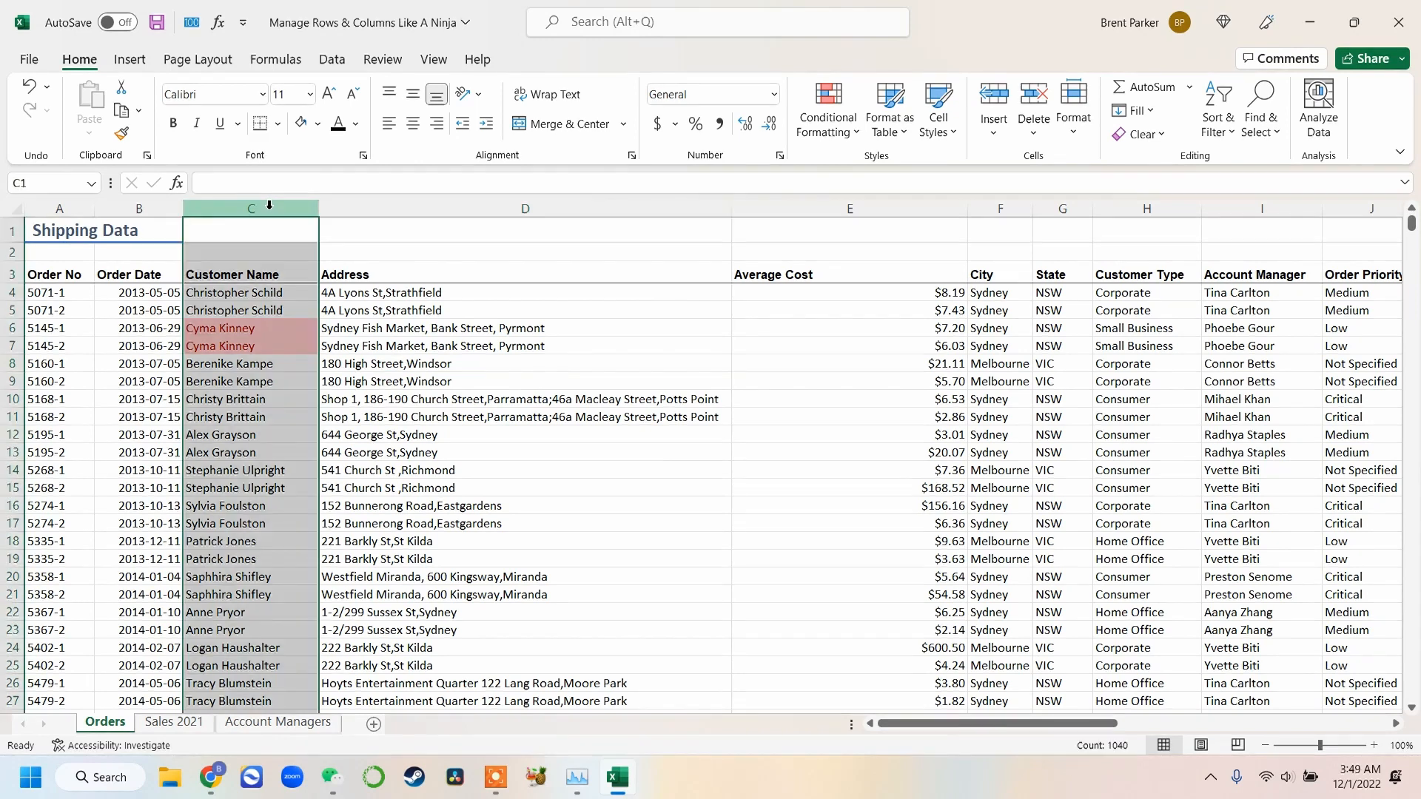
{"action": "left_click", "coordinate": [857, 133]}
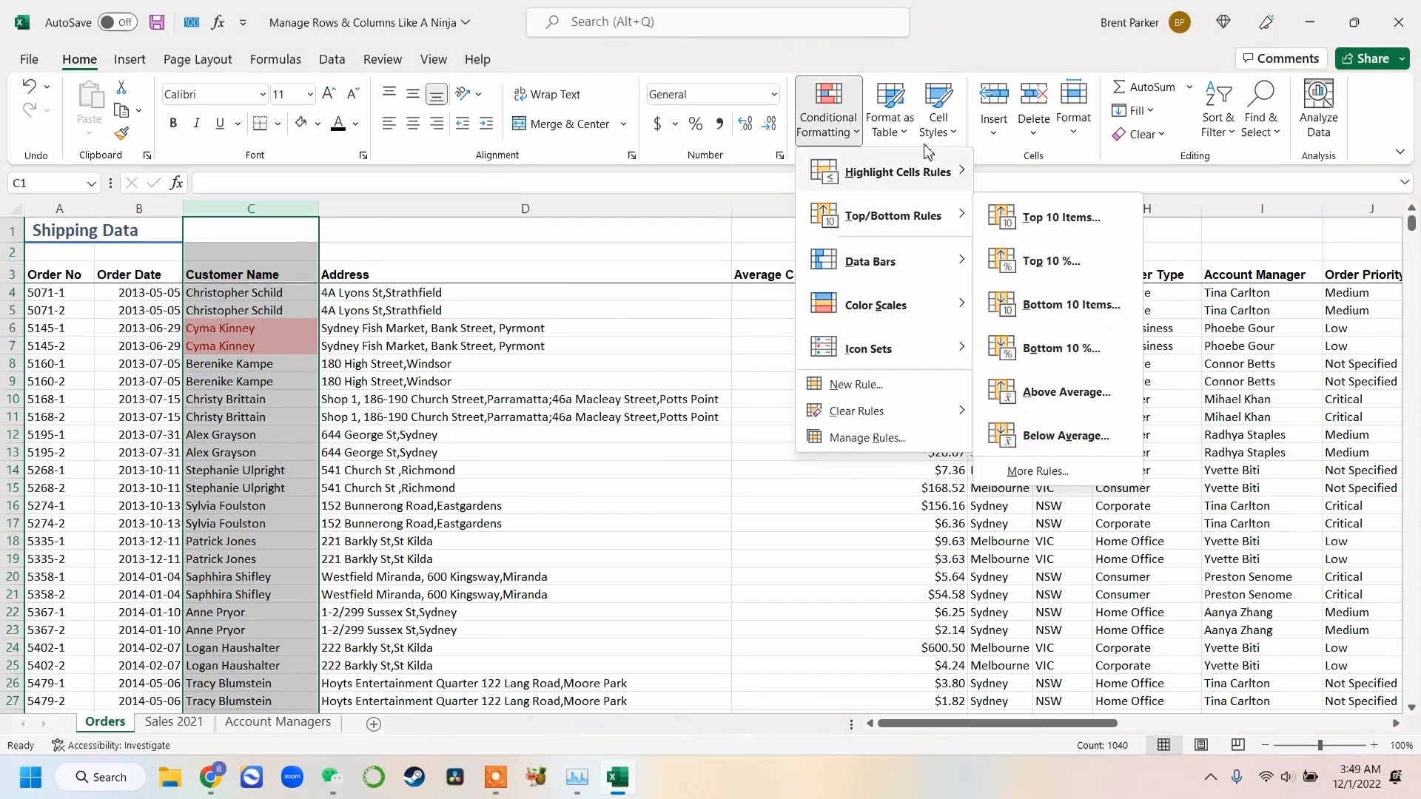
{"action": "mouse_move", "coordinate": [906, 411]}
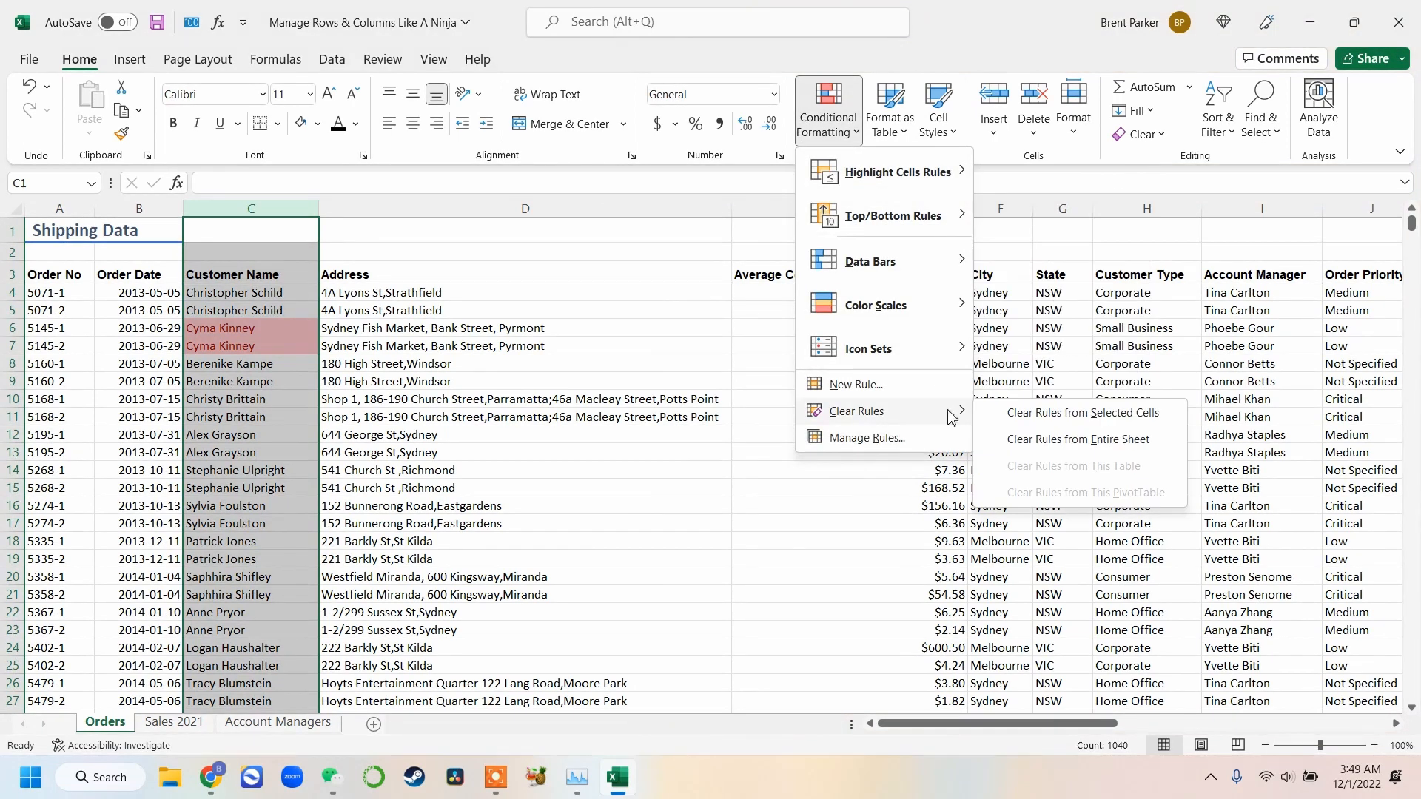
{"action": "left_click", "coordinate": [1021, 411]}
Apply blue gradient data bars to the Total column
{"action": "left_click", "coordinate": [859, 133]}
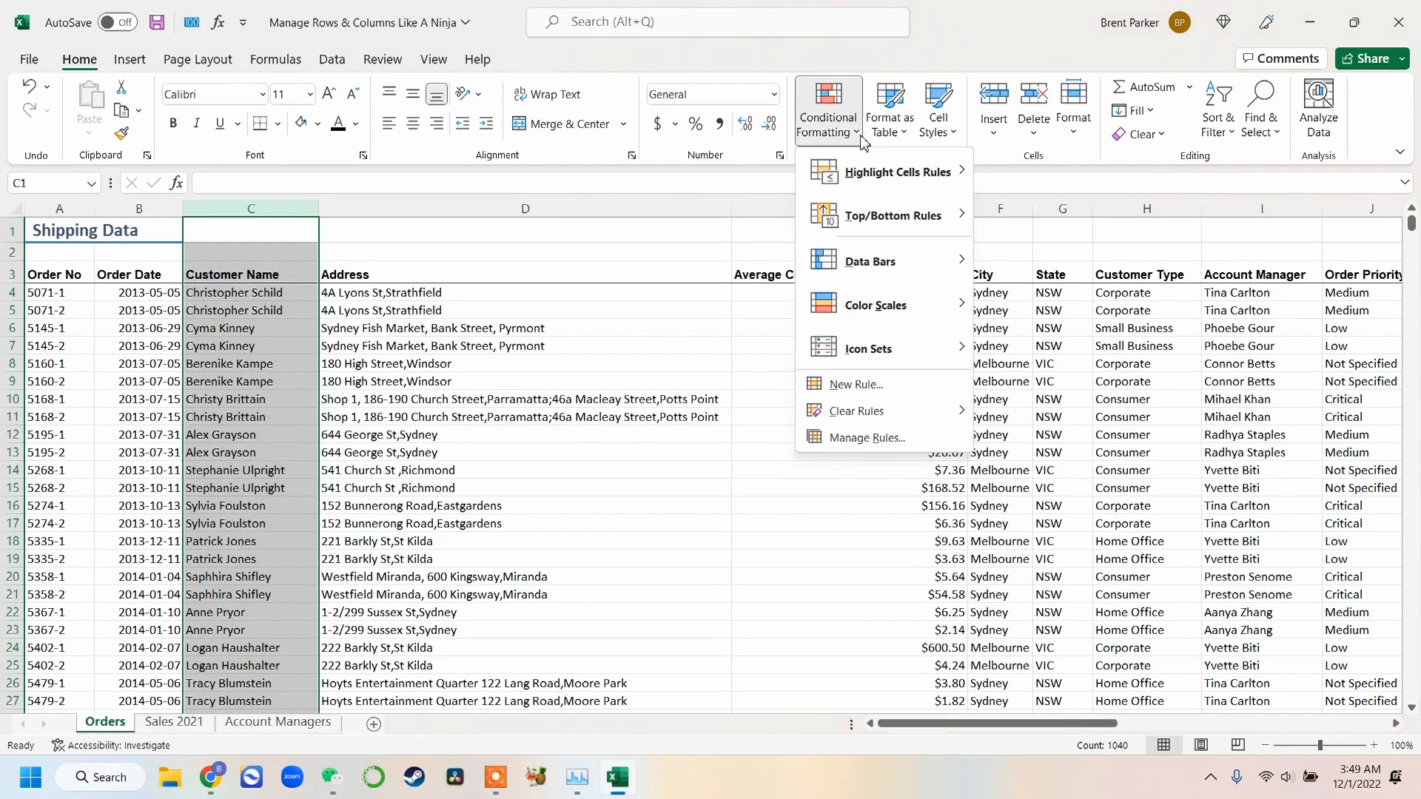
{"action": "mouse_move", "coordinate": [864, 222]}
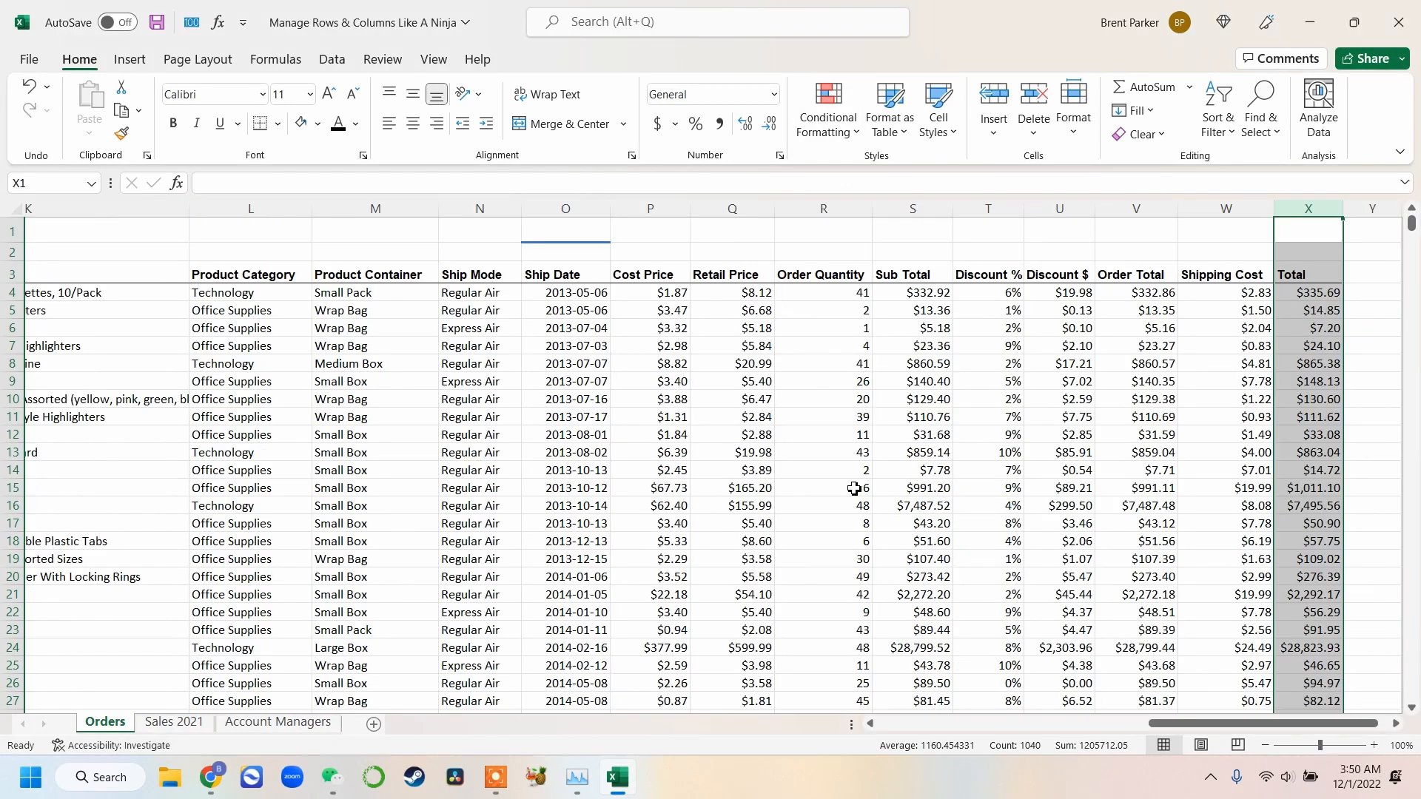
{"action": "left_click", "coordinate": [960, 349]}
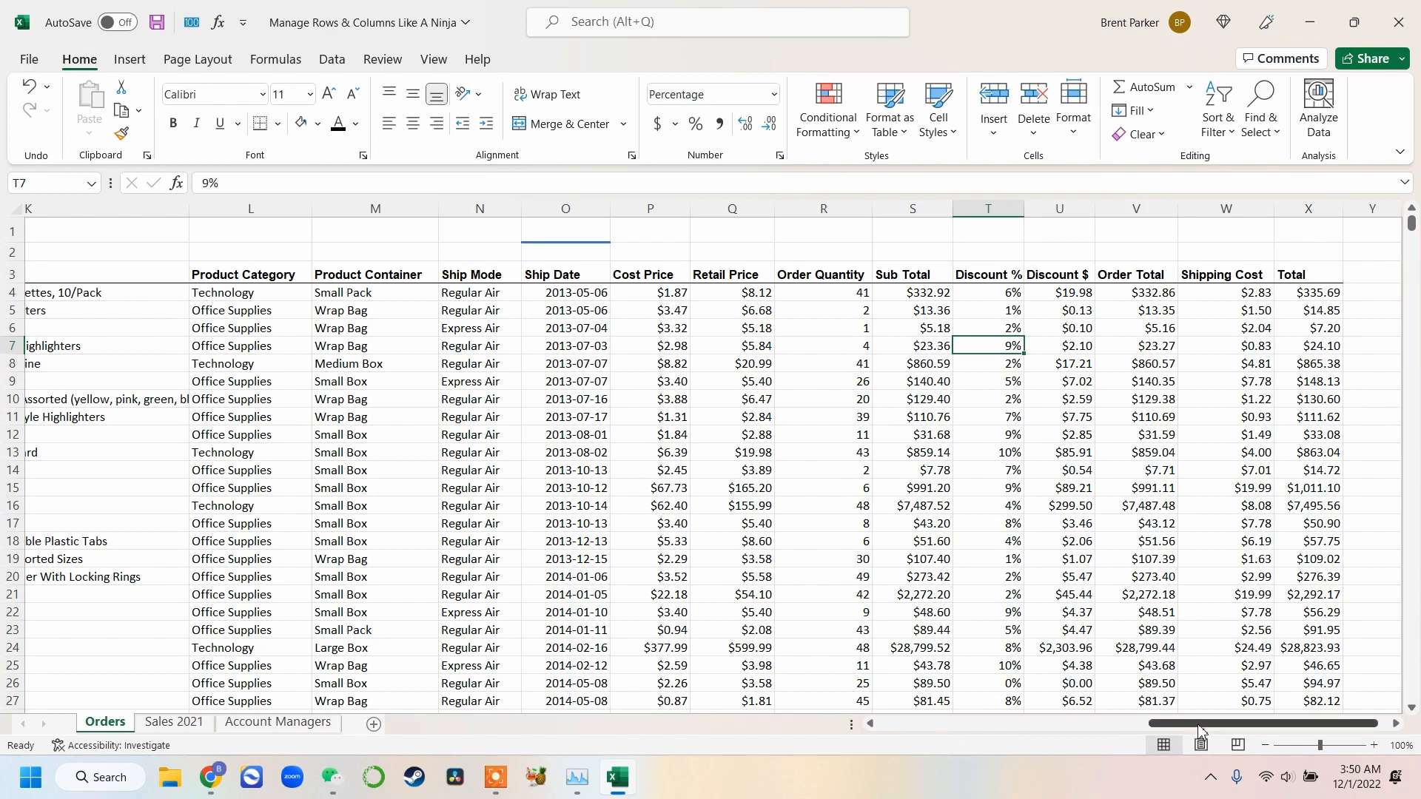
{"action": "left_click_drag", "start_coordinate": [1204, 731], "coordinate": [1249, 731]}
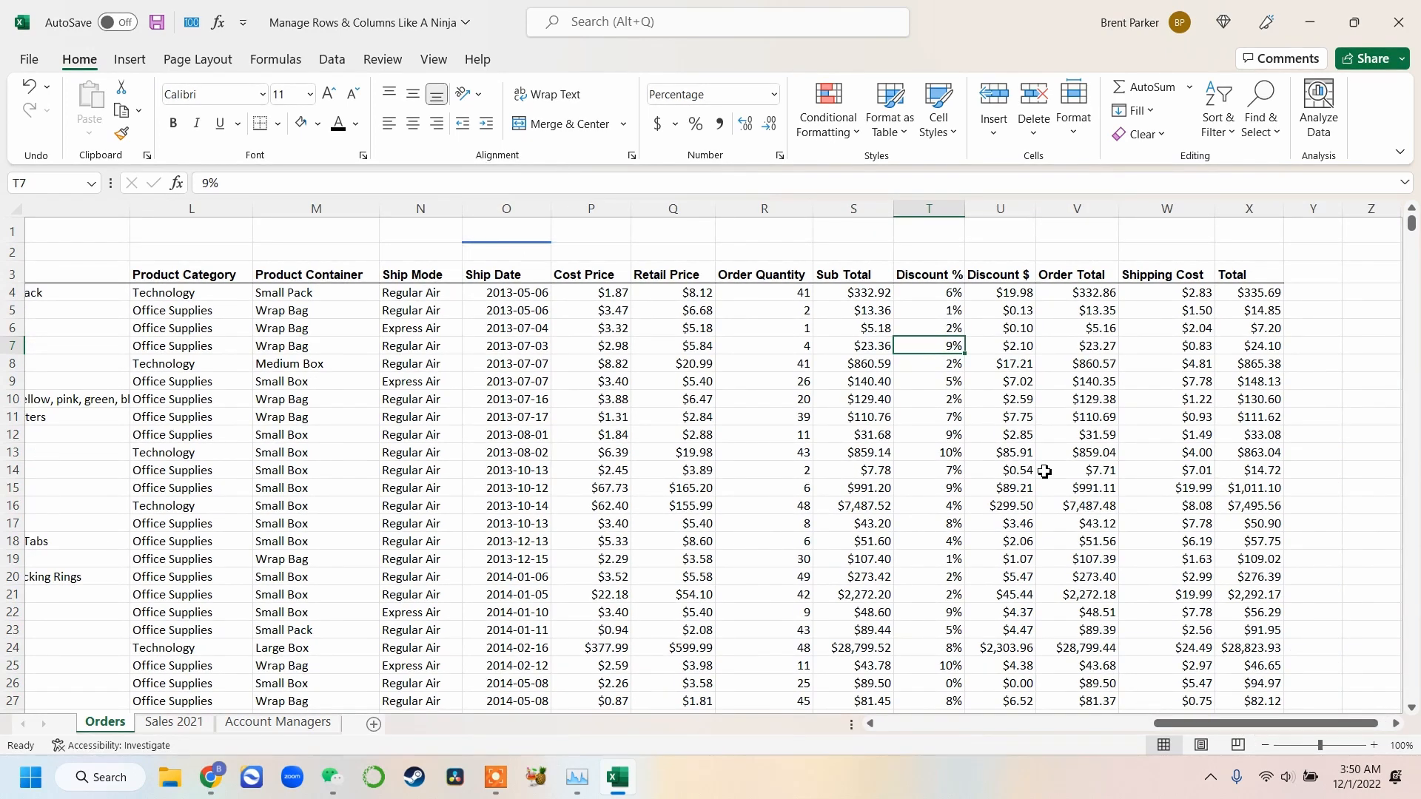
{"action": "left_click", "coordinate": [1250, 207]}
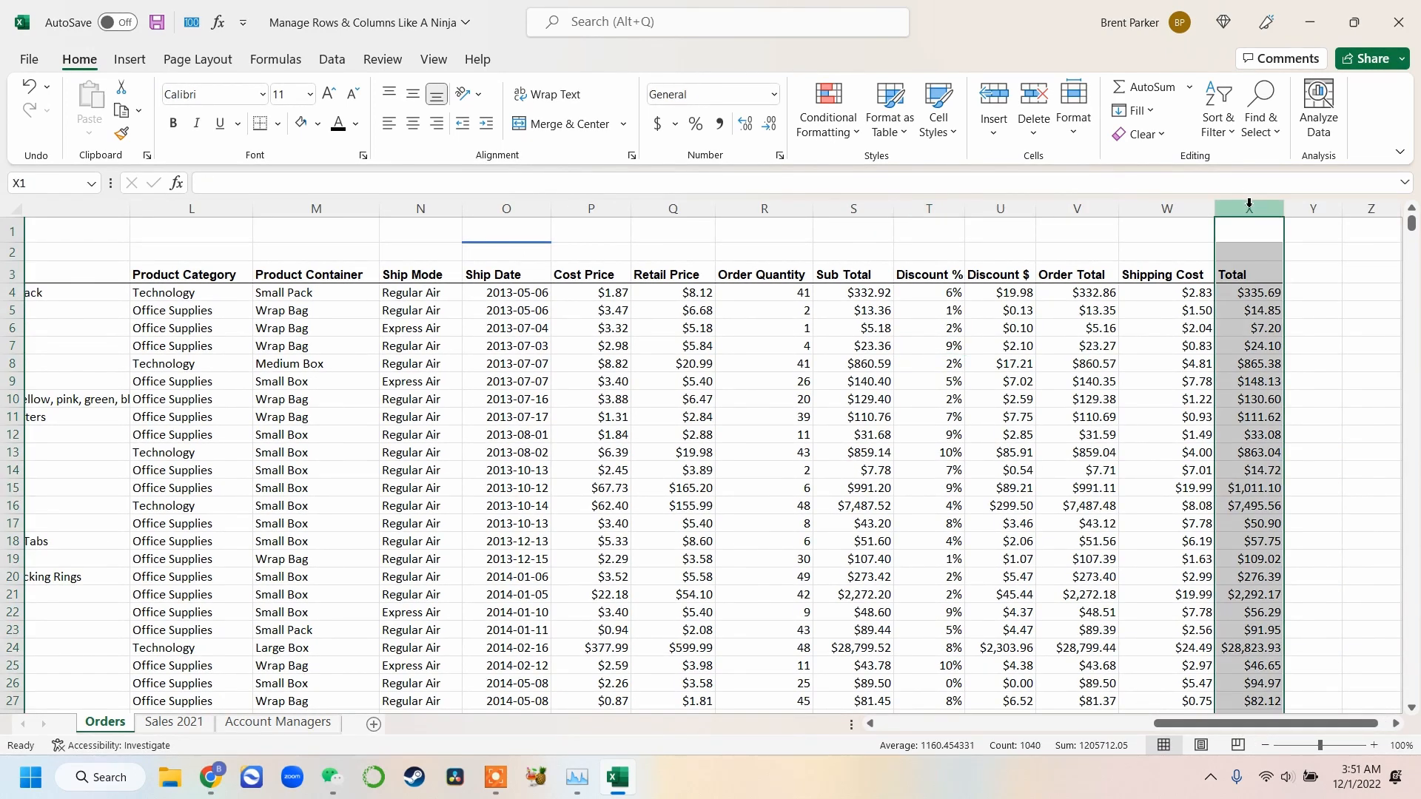
{"action": "left_click", "coordinate": [851, 137]}
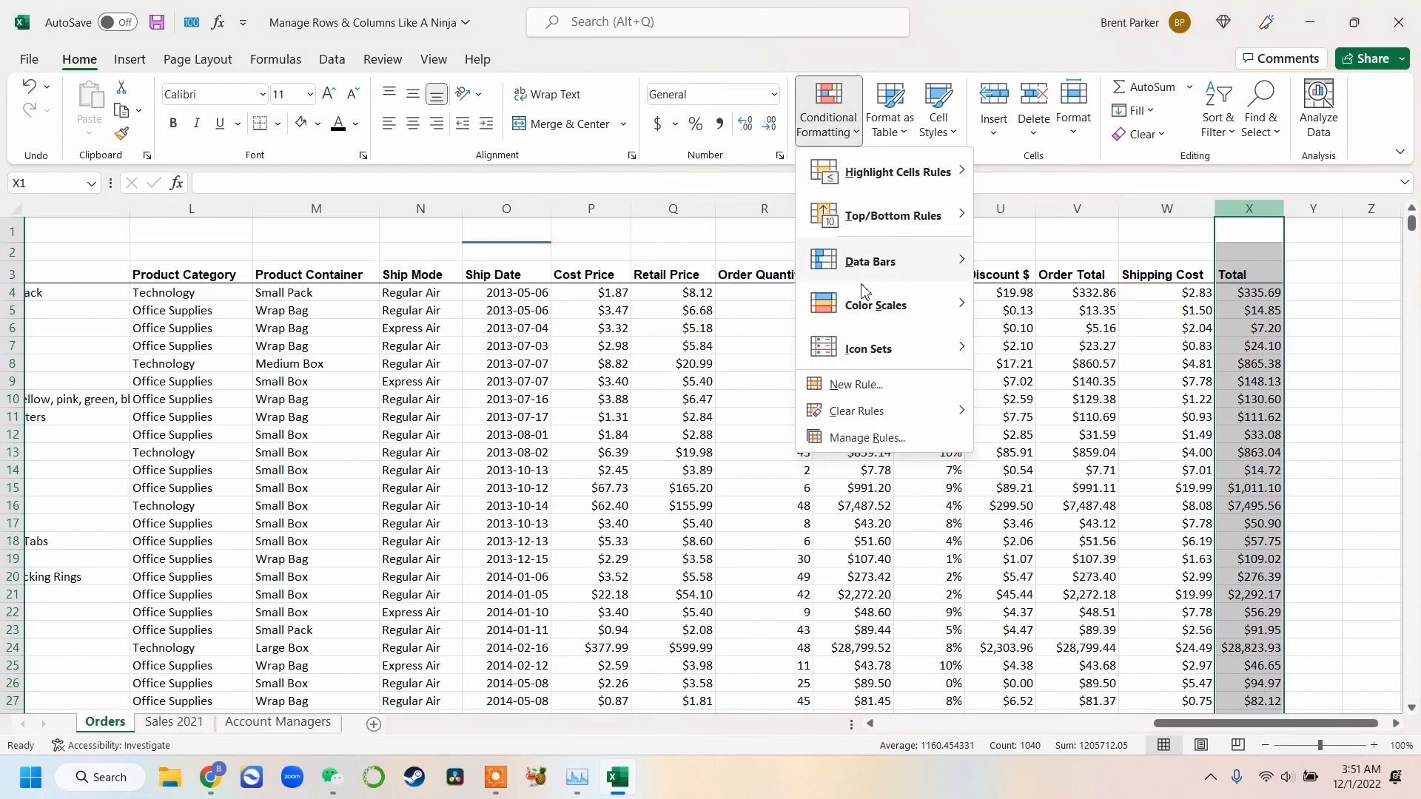
{"action": "mouse_move", "coordinate": [928, 271]}
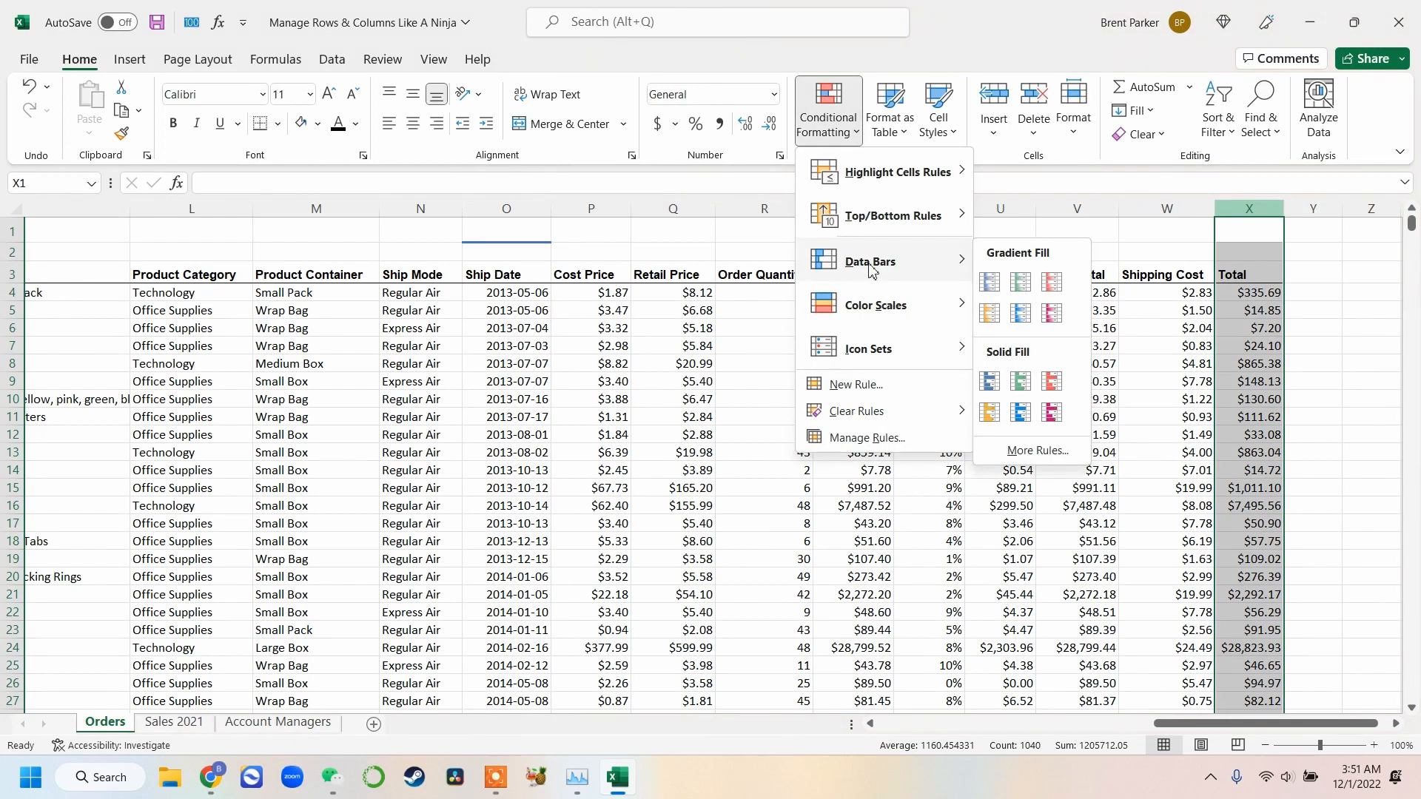
{"action": "left_click", "coordinate": [992, 282]}
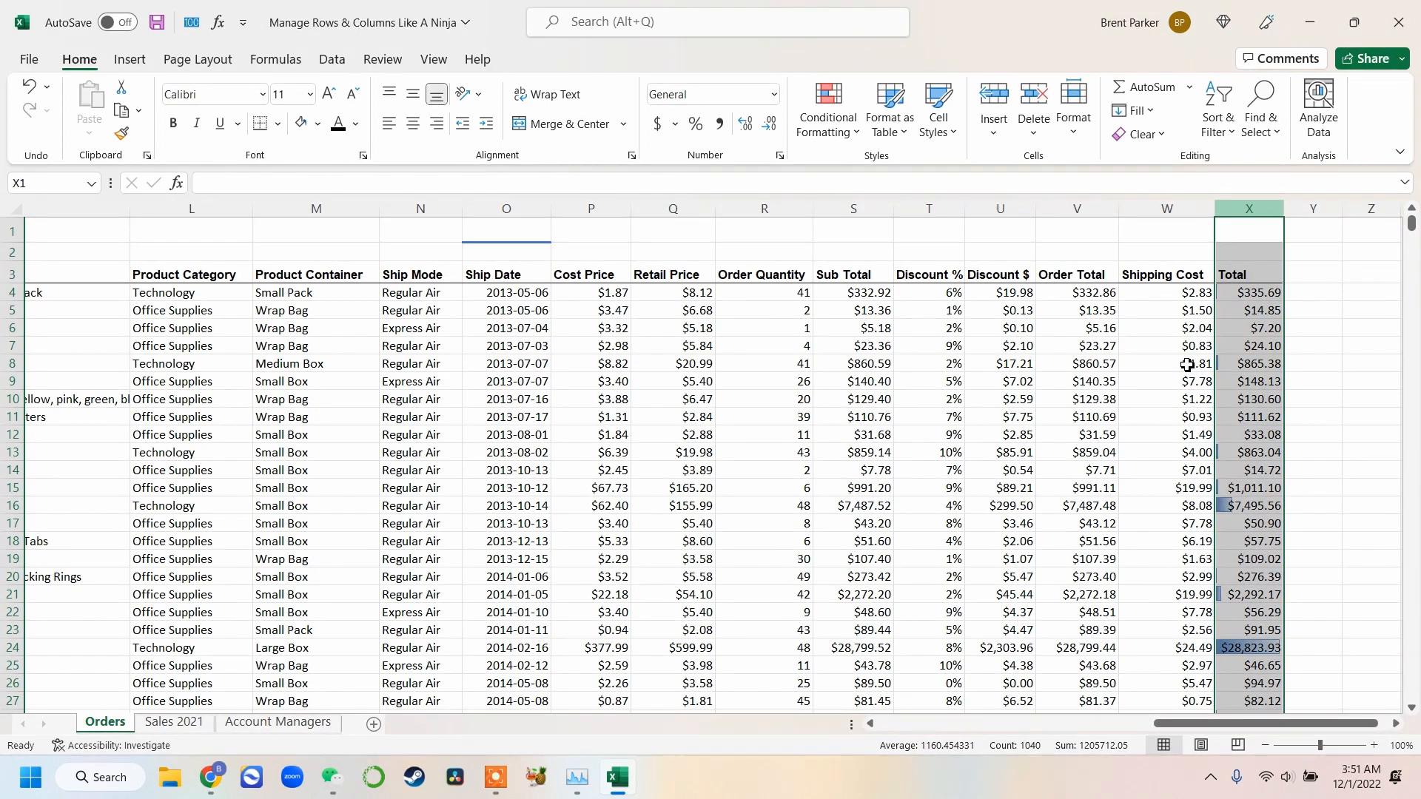
Inspect individual Total cells to compare their values with the data bar lengths
{"action": "left_click", "coordinate": [1311, 462]}
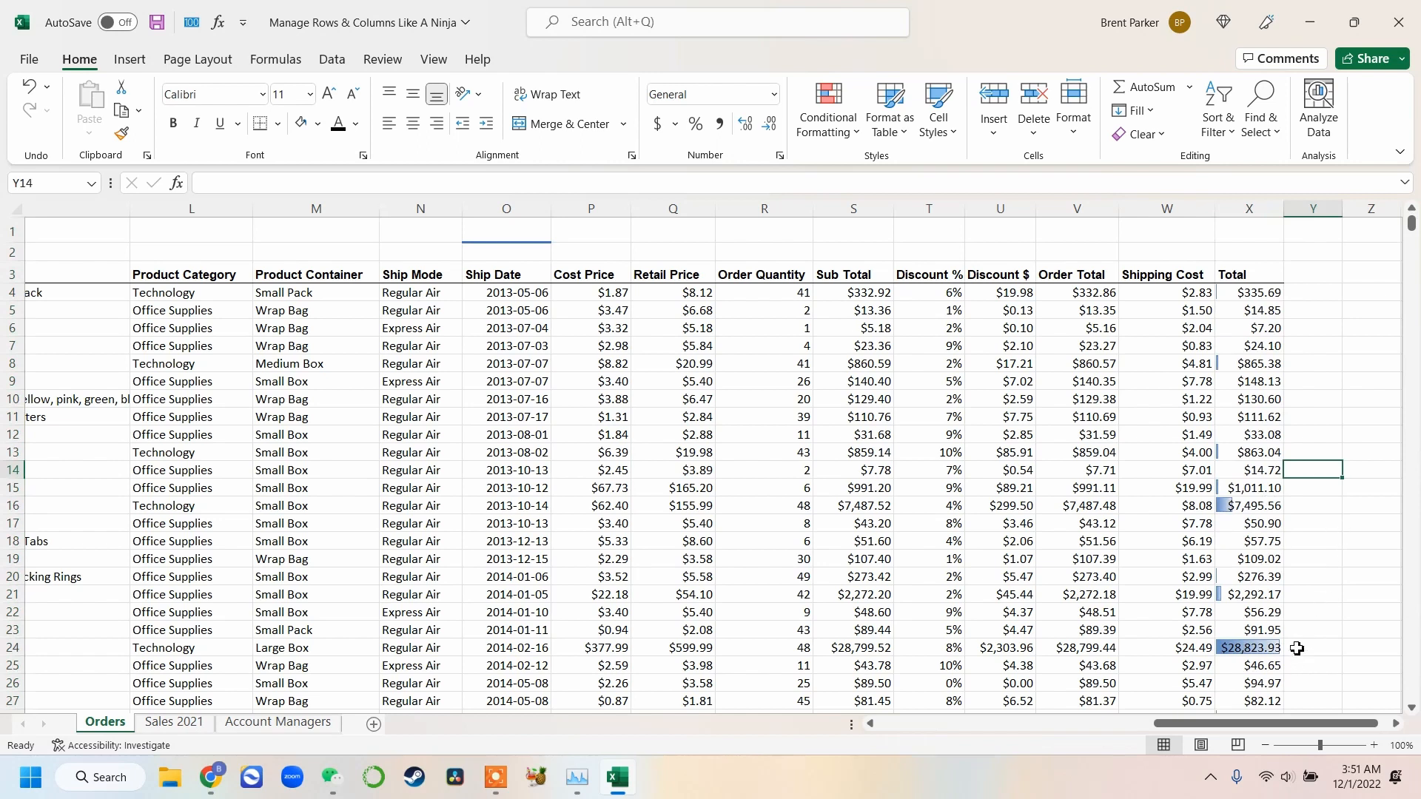
{"action": "left_click", "coordinate": [1258, 649]}
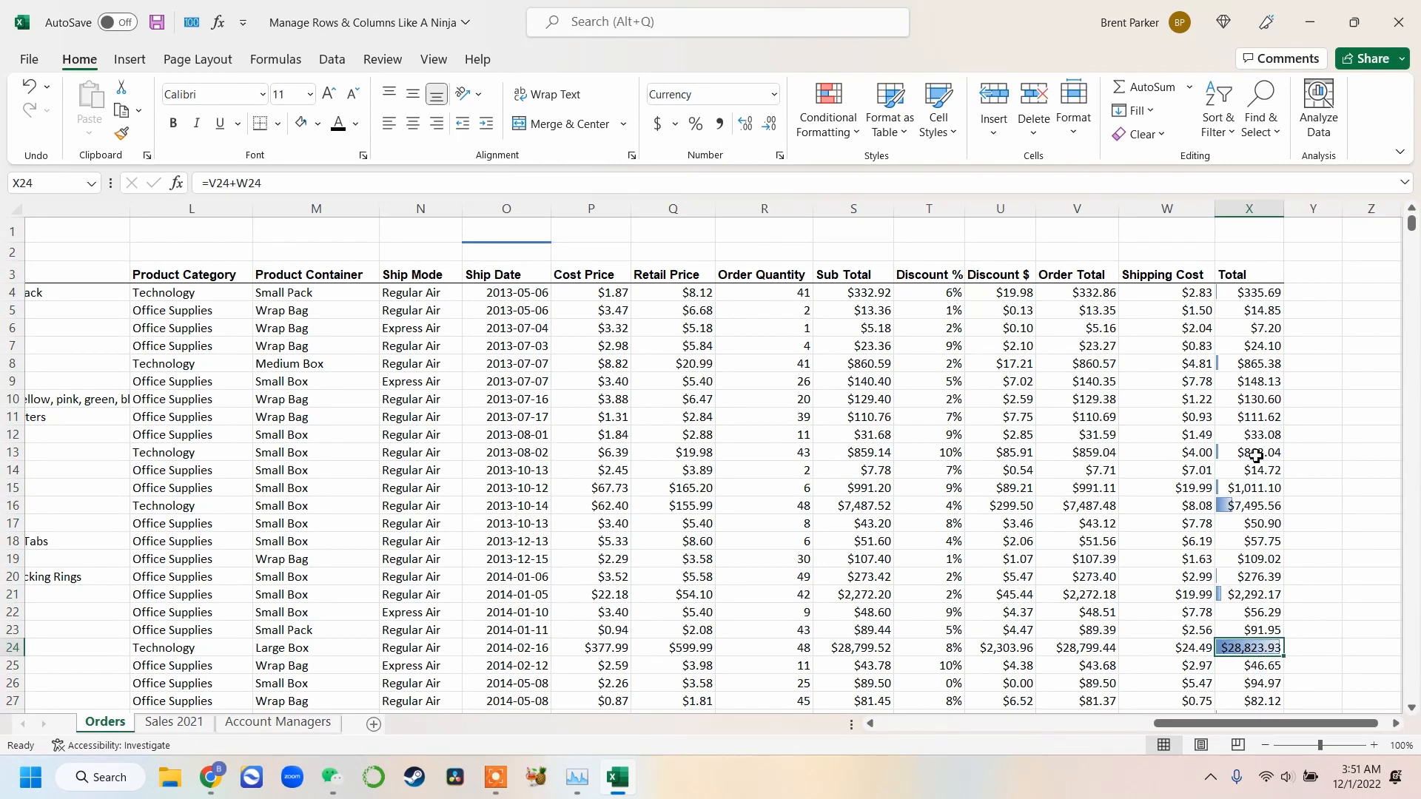
{"action": "left_click", "coordinate": [1248, 296]}
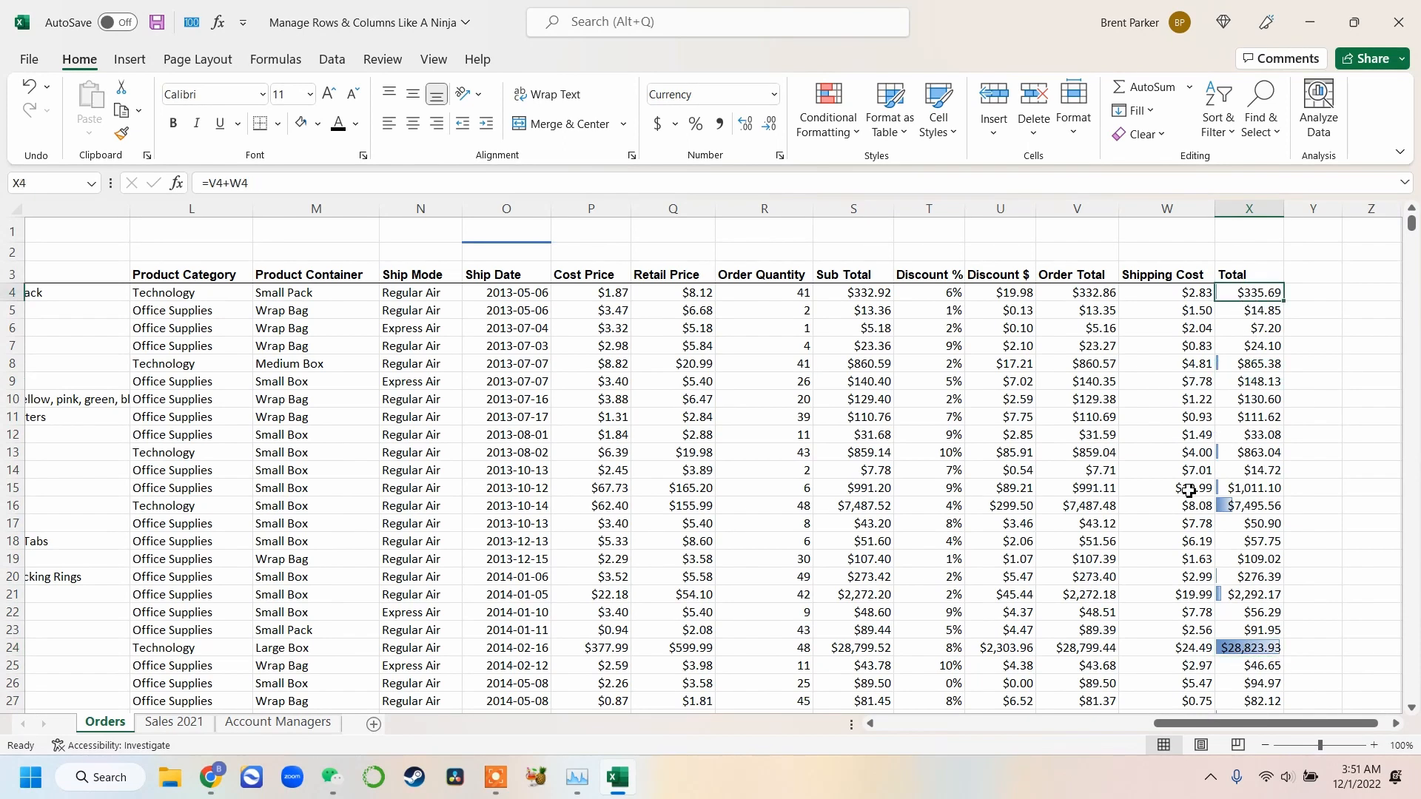
{"action": "left_click", "coordinate": [1268, 315]}
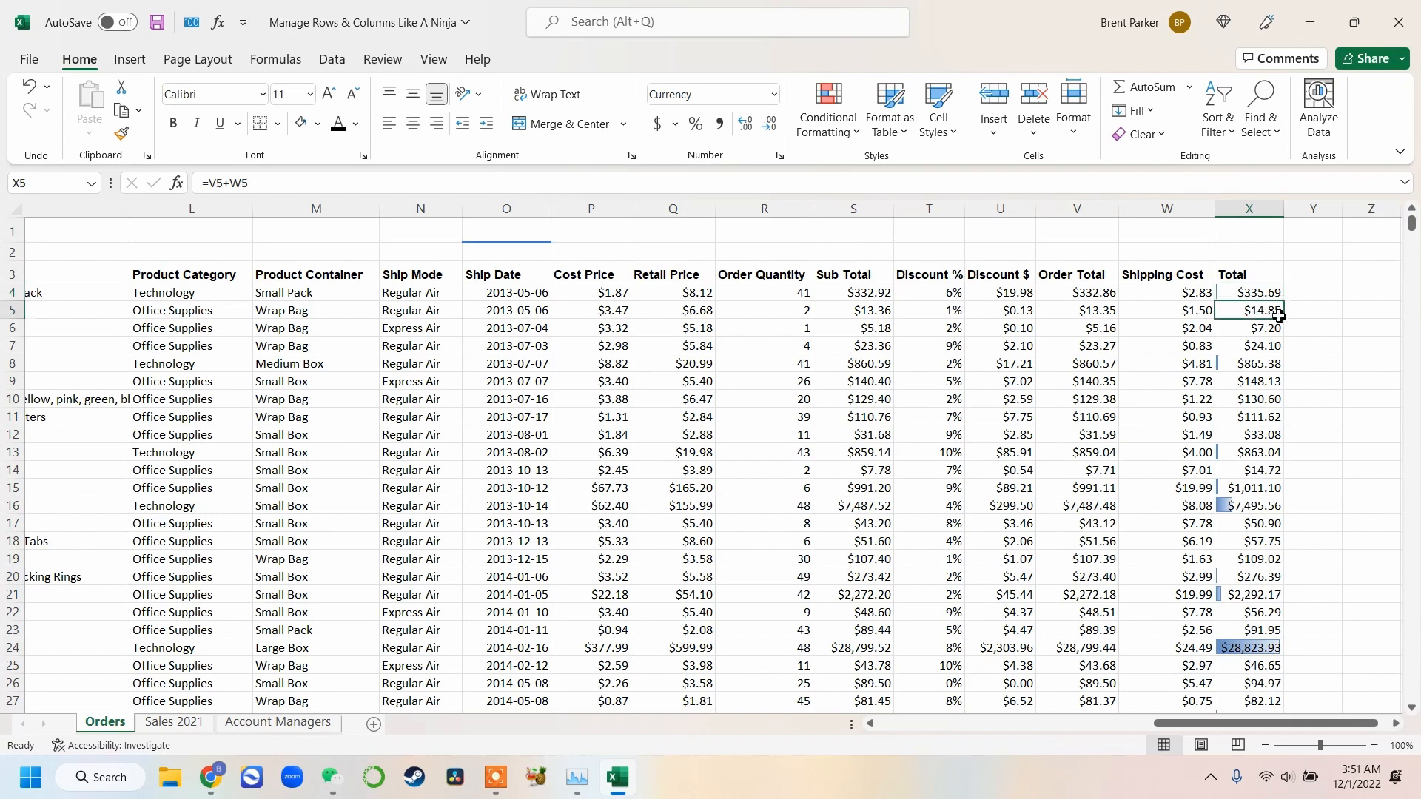
{"action": "left_click", "coordinate": [1270, 329]}
{"action": "left_click", "coordinate": [1266, 350]}
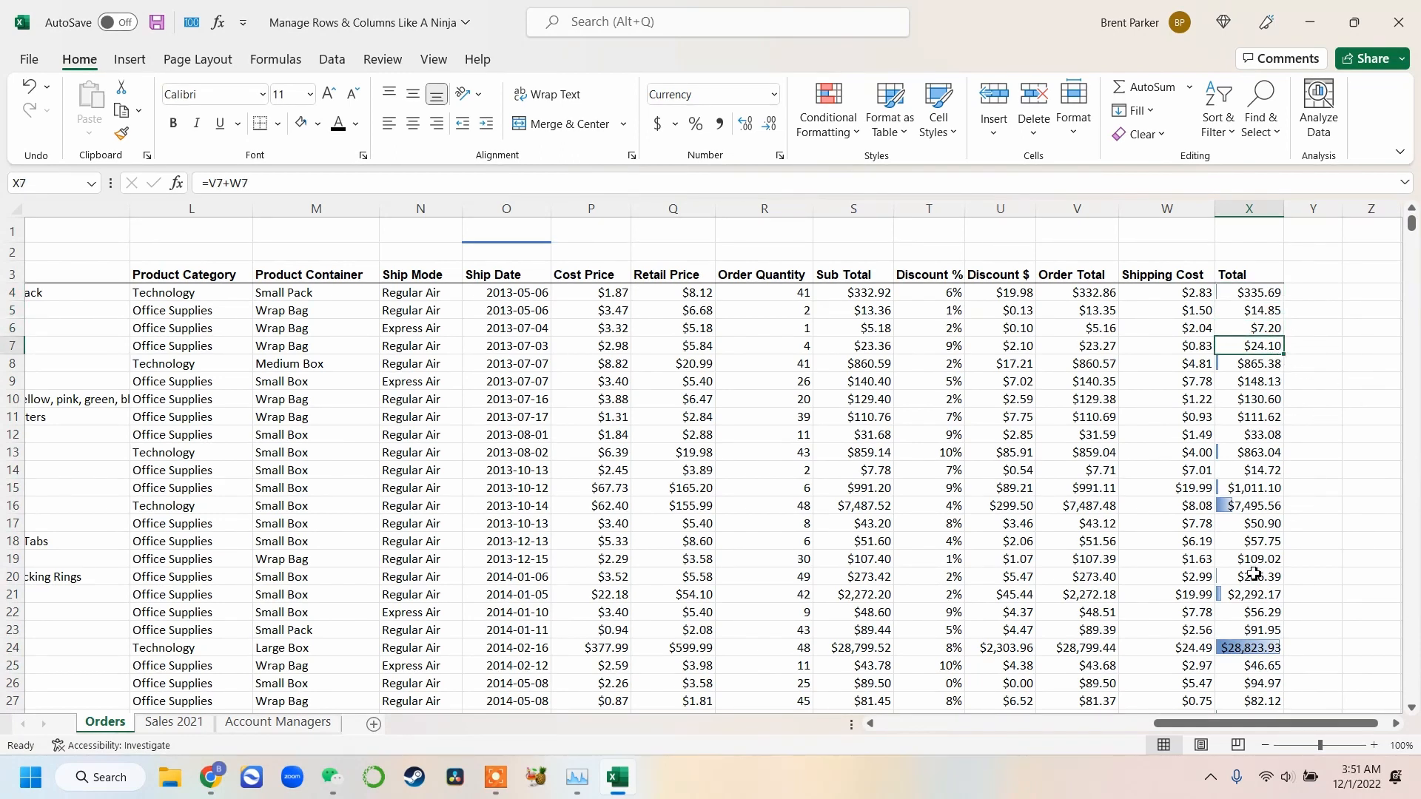
{"action": "scroll", "coordinate": [1253, 570], "scroll_direction": "down", "scroll_amount": 8}
{"action": "scroll", "coordinate": [1256, 540], "scroll_direction": "up", "scroll_amount": 8}
Clear the conditional formatting rules from the Total column
{"action": "left_click", "coordinate": [1267, 209]}
{"action": "left_click", "coordinate": [856, 132]}
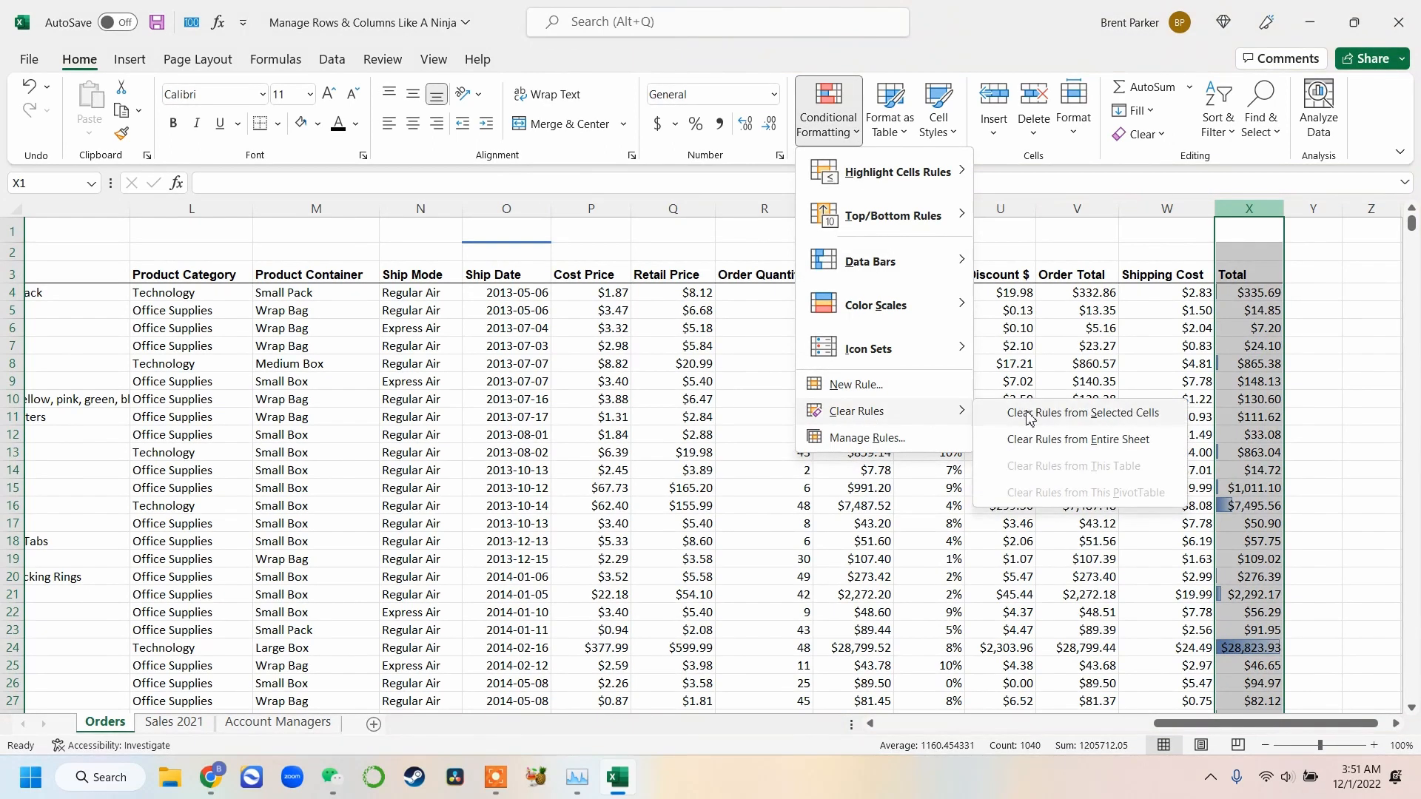
{"action": "left_click", "coordinate": [1028, 410]}
Apply a green-yellow-red color scale to the Total column
{"action": "left_click", "coordinate": [856, 131]}
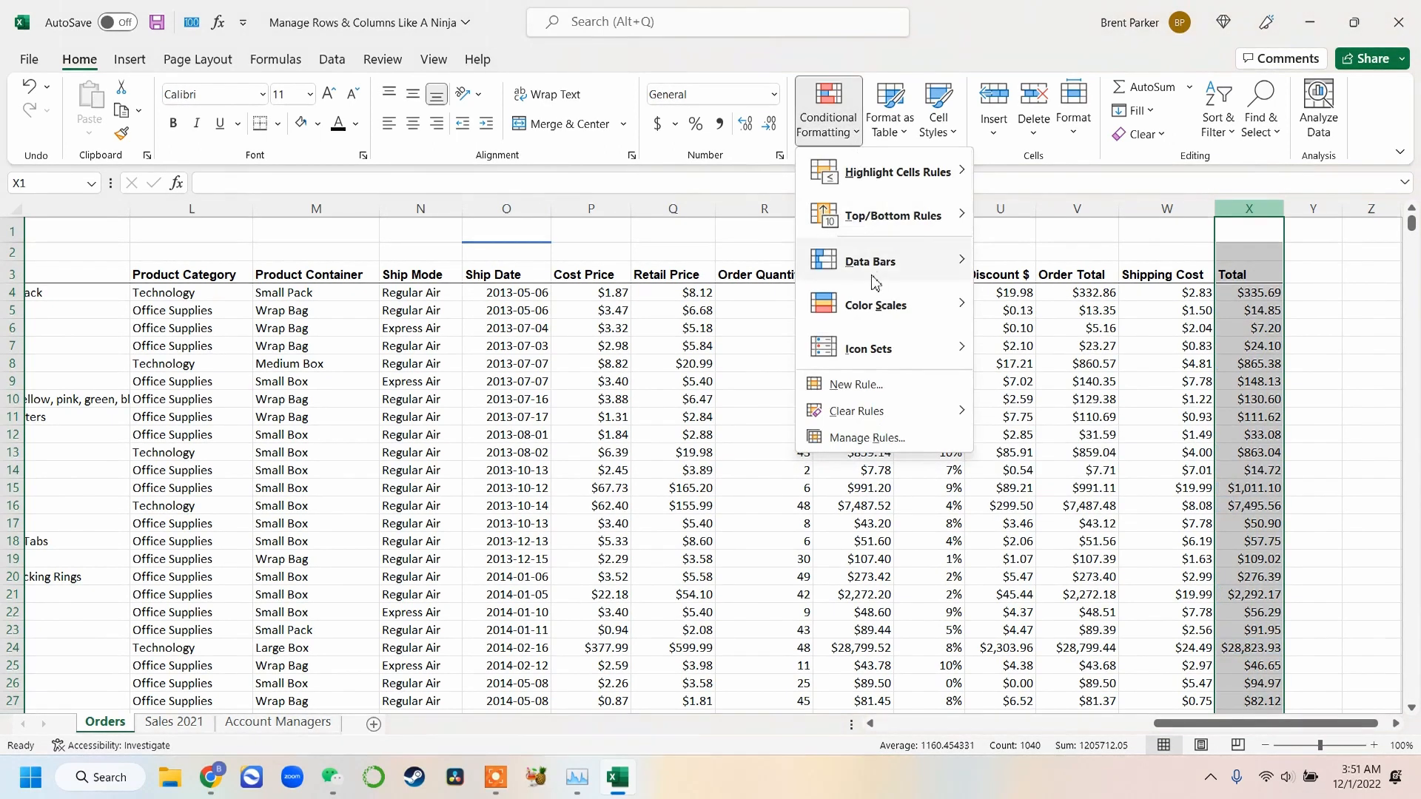
{"action": "mouse_move", "coordinate": [881, 315]}
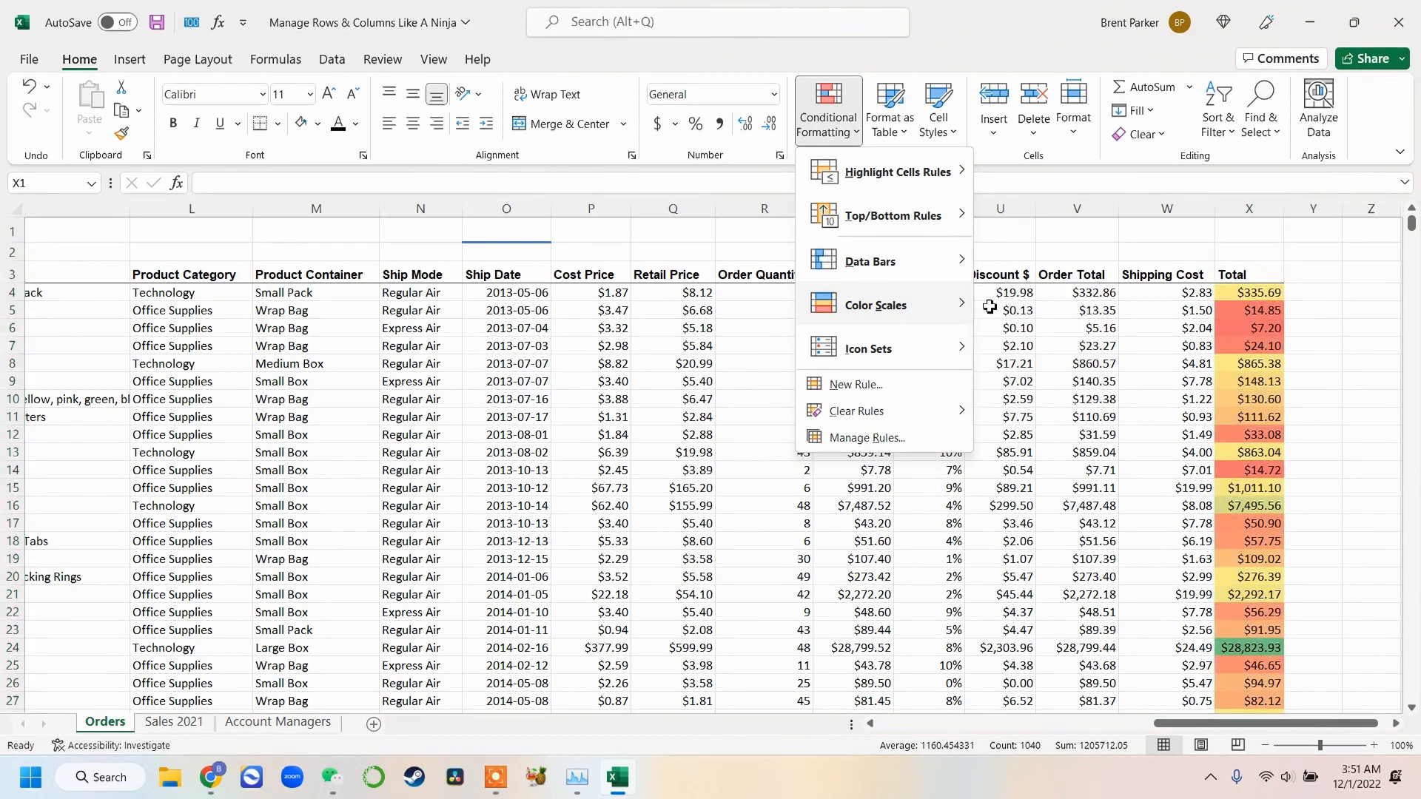
{"action": "left_click", "coordinate": [989, 304]}
{"action": "left_click", "coordinate": [1353, 351]}
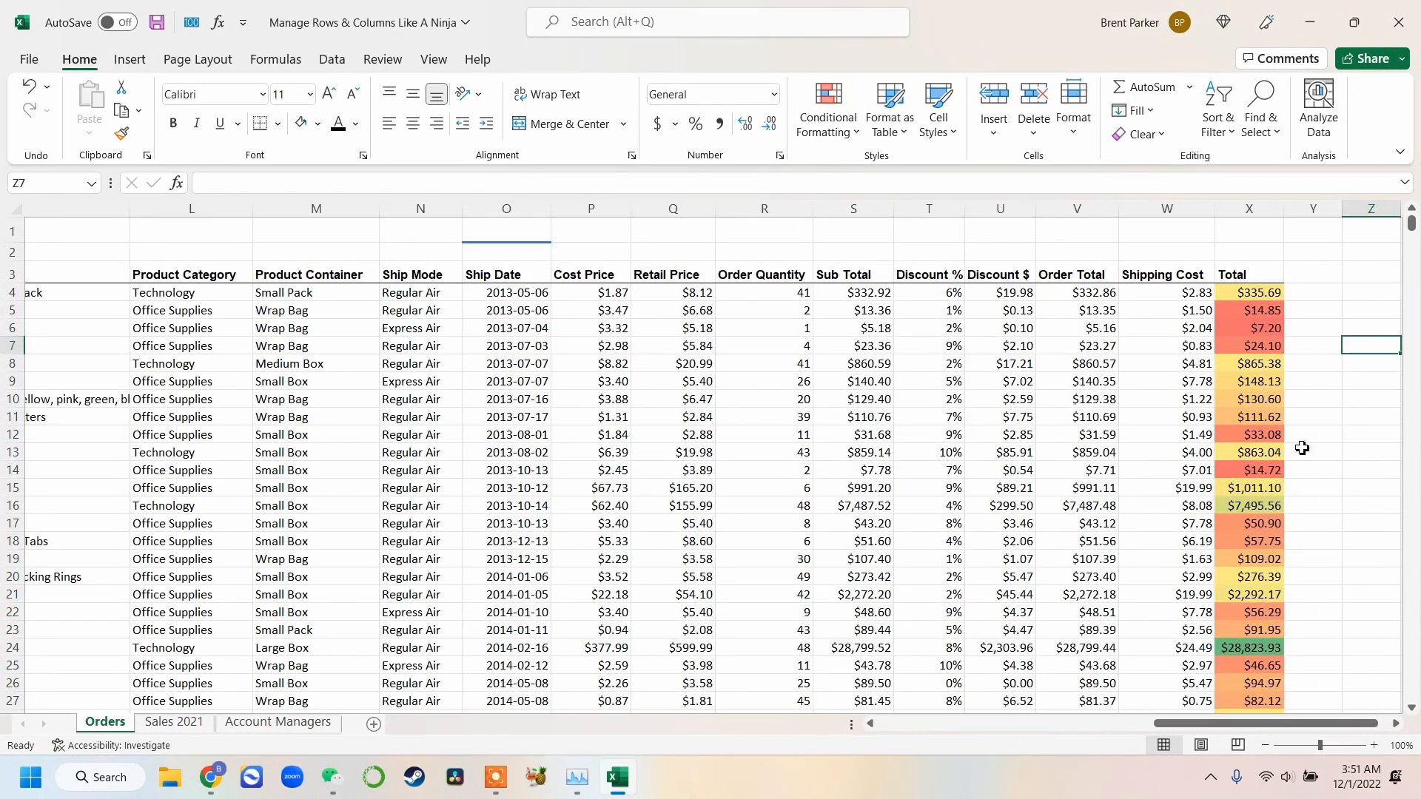
Scroll through the Total column to review the color scale shading
{"action": "scroll", "coordinate": [1264, 420], "scroll_direction": "down", "scroll_amount": 5}
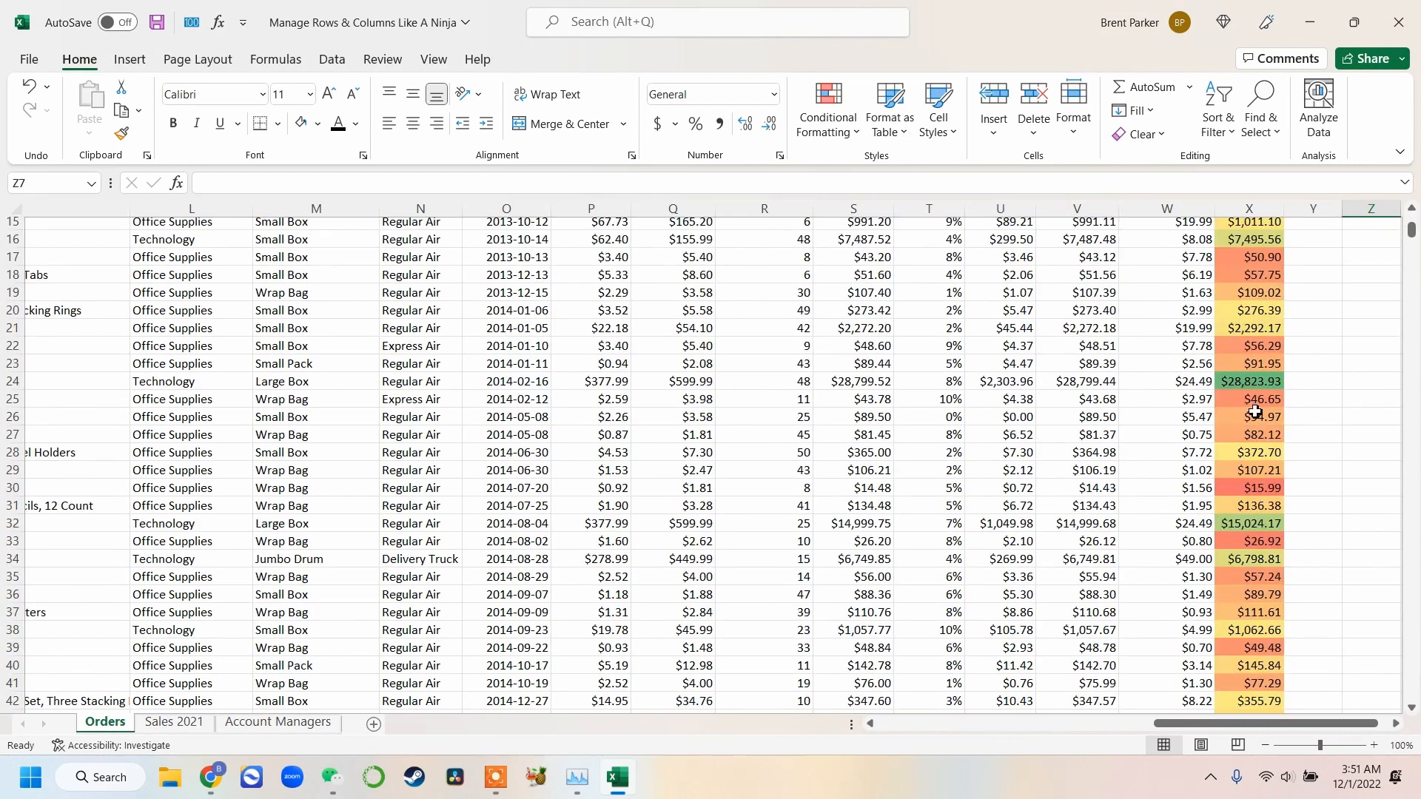
{"action": "scroll", "coordinate": [1255, 412], "scroll_direction": "up", "scroll_amount": 4}
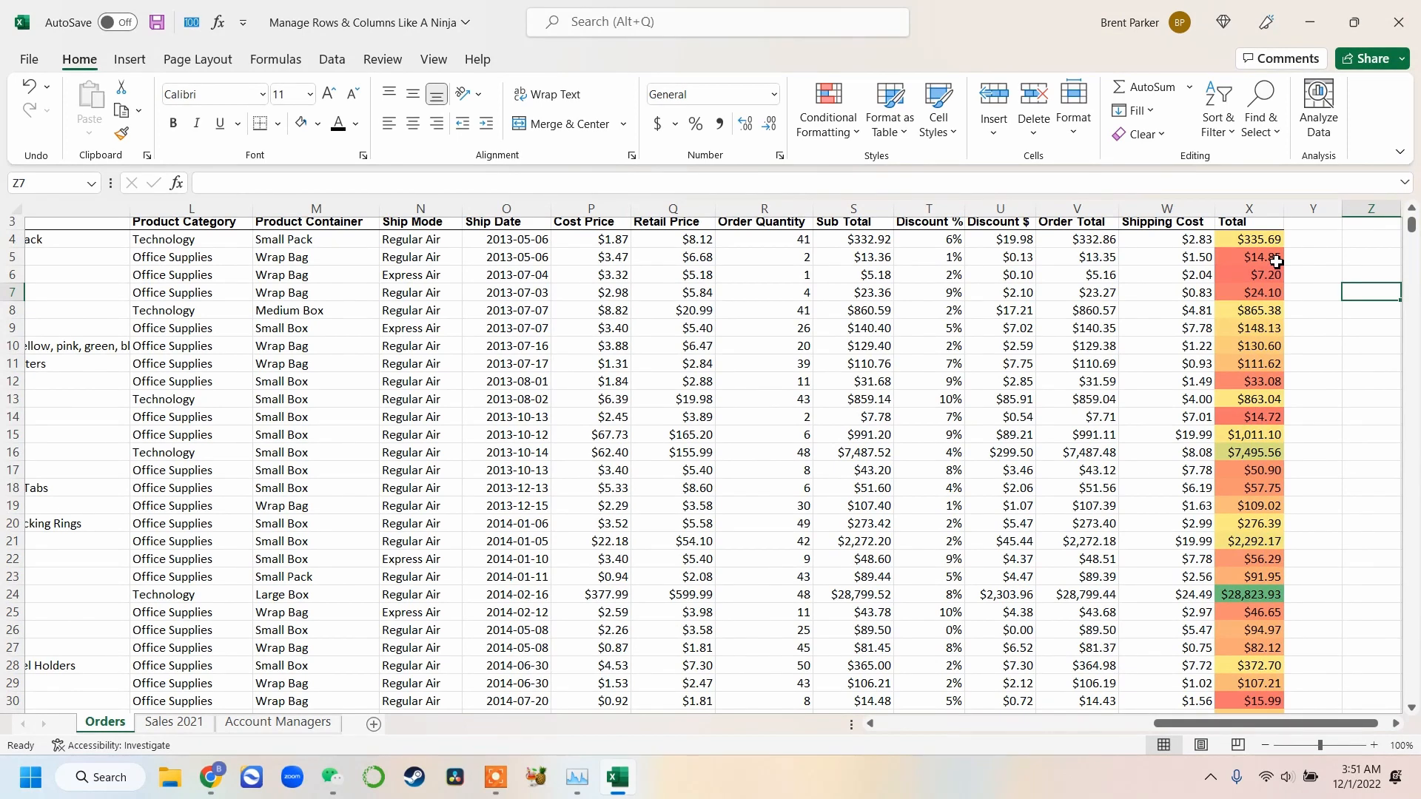
{"action": "left_click_drag", "start_coordinate": [1275, 261], "coordinate": [1261, 354]}
{"action": "left_click", "coordinate": [1263, 401]}
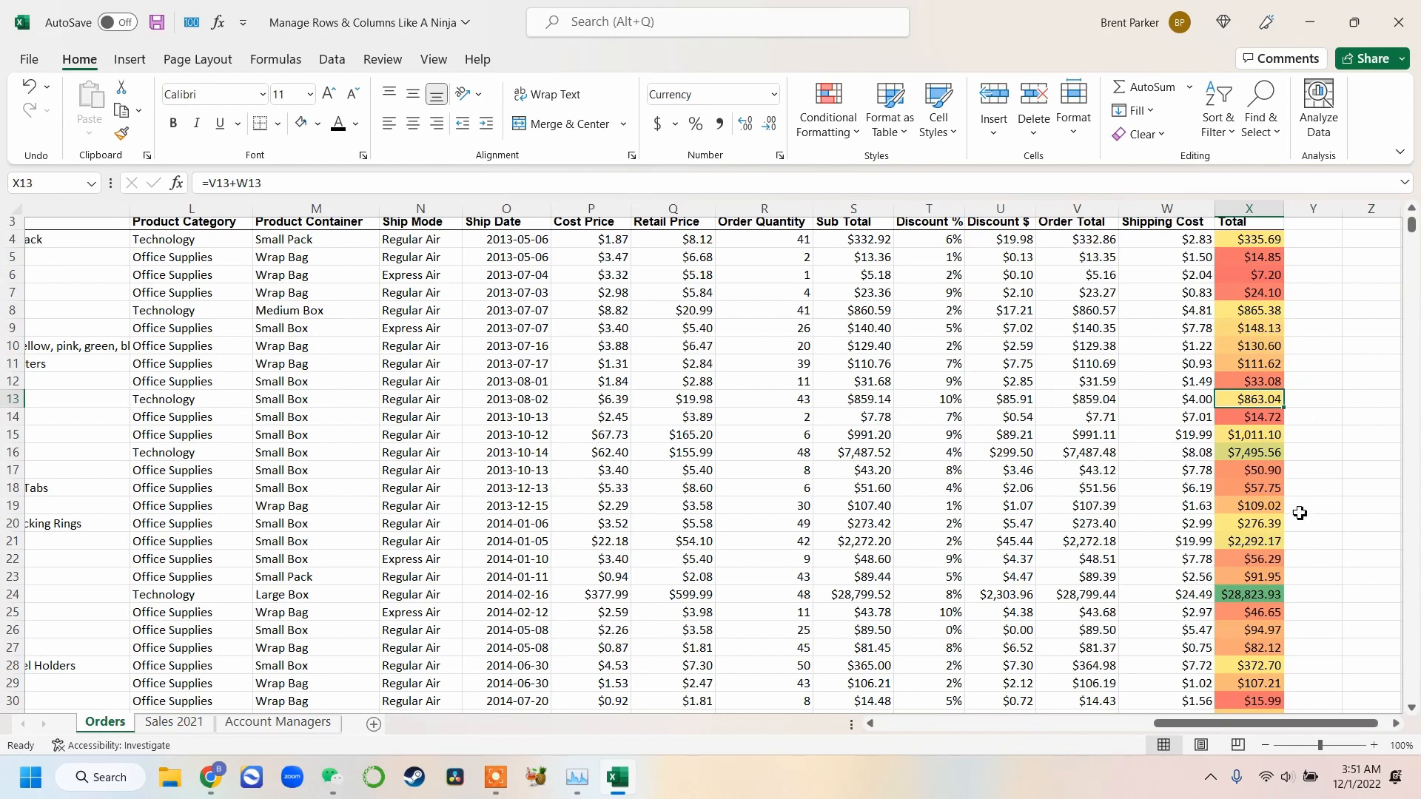
Remove the color scale rules from the entire Total column
{"action": "left_click", "coordinate": [1249, 207]}
{"action": "scroll", "coordinate": [1249, 296], "scroll_direction": "up", "scroll_amount": 1}
{"action": "left_click", "coordinate": [829, 111]}
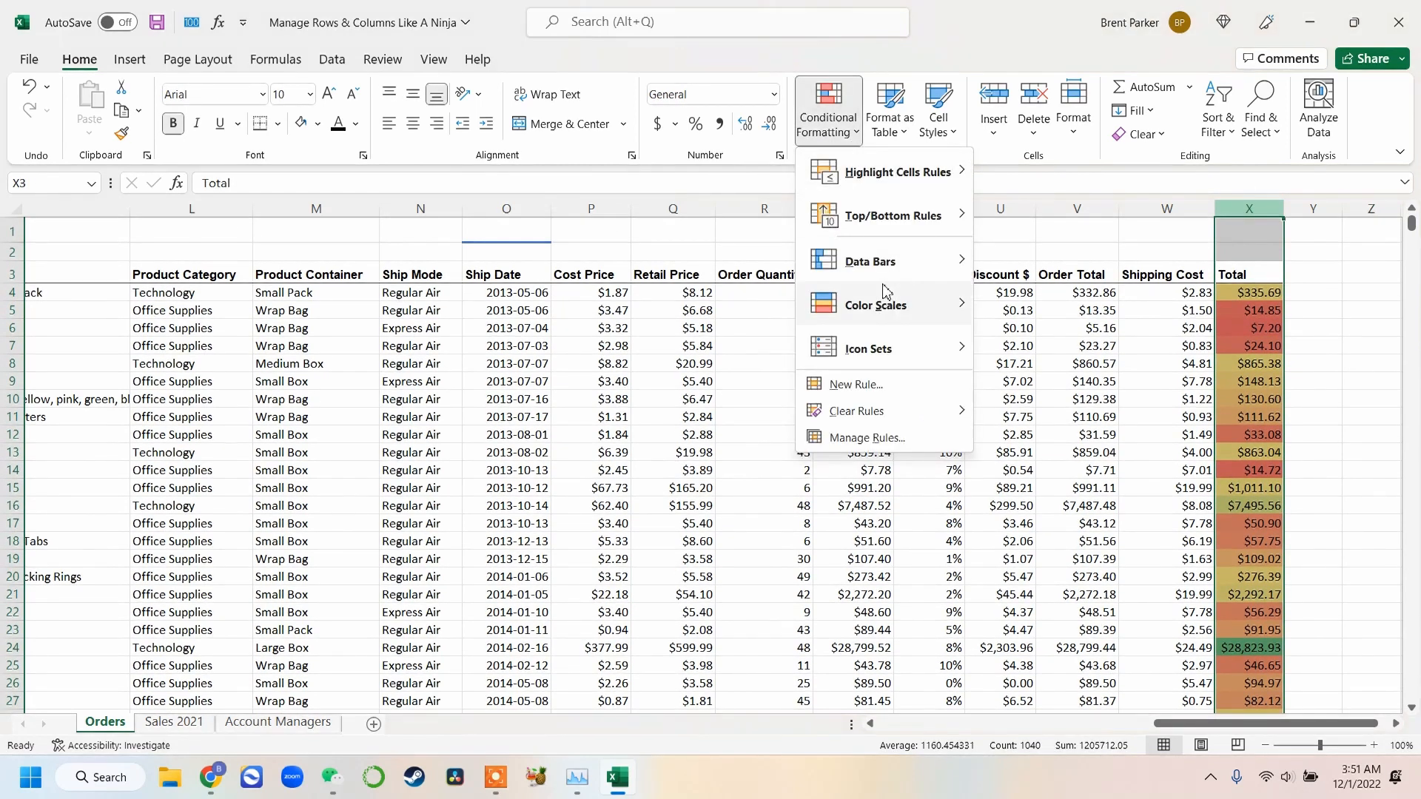
{"action": "mouse_move", "coordinate": [885, 415]}
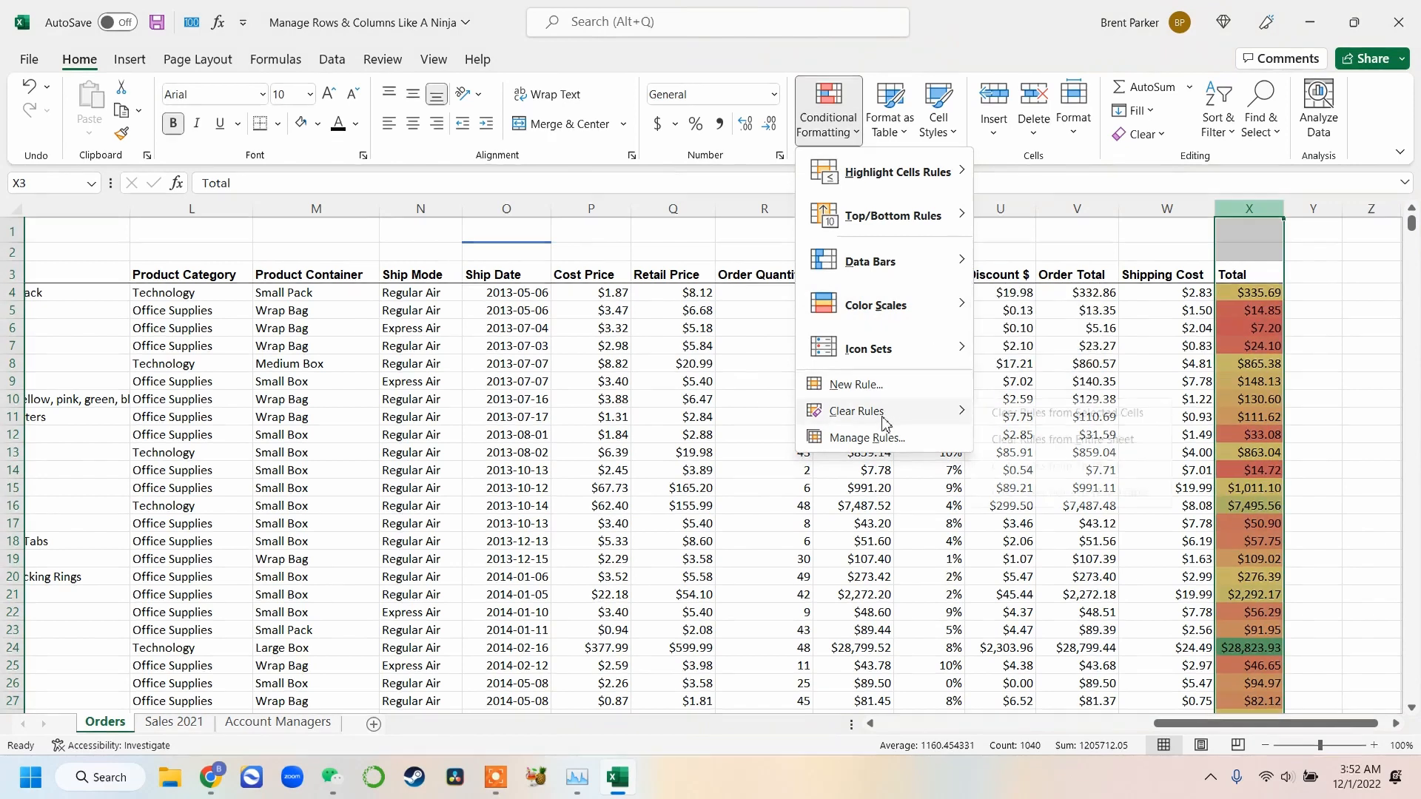
{"action": "left_click", "coordinate": [1018, 417]}
Apply a five-bar ratings icon set to the Total column and widen the column to fit the values
{"action": "left_click", "coordinate": [828, 111]}
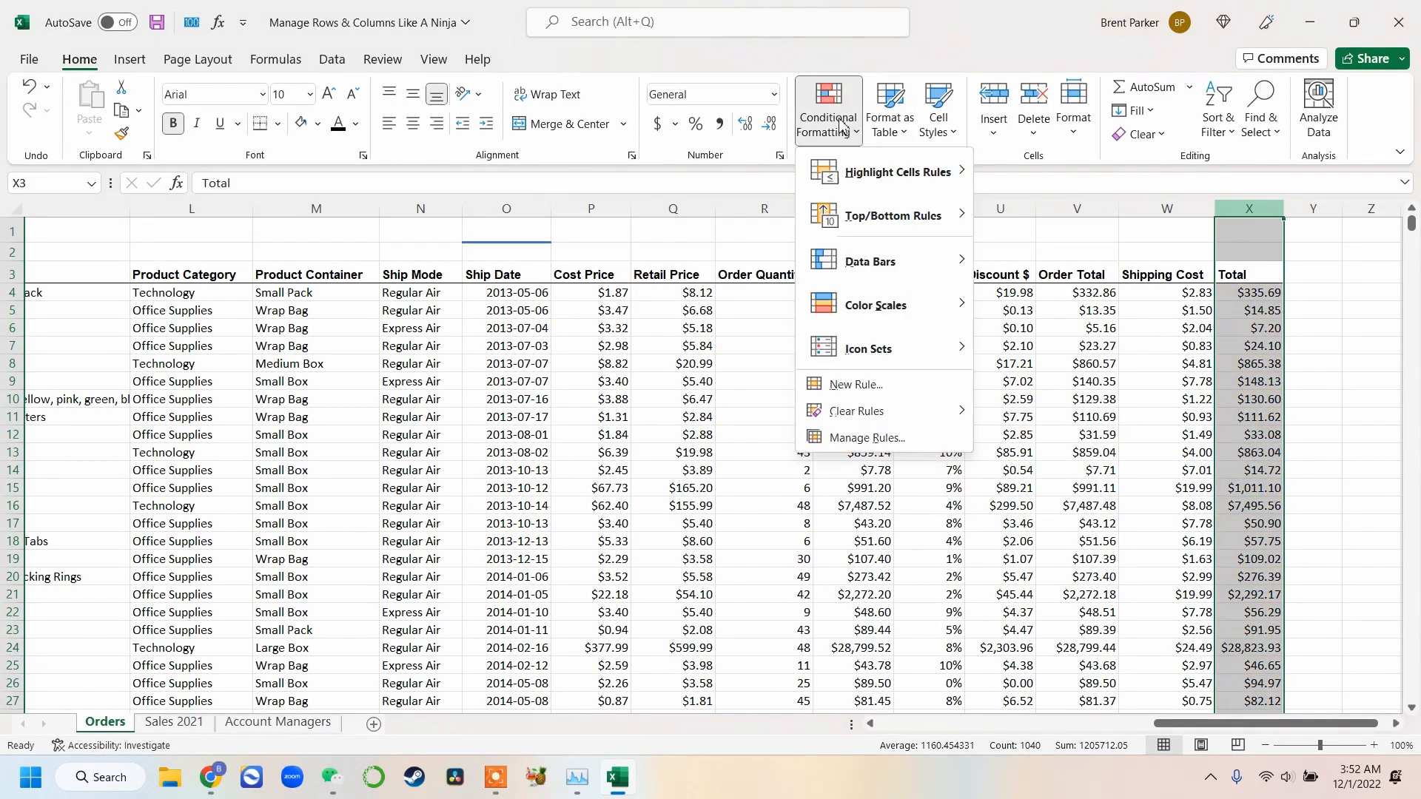
{"action": "mouse_move", "coordinate": [860, 366]}
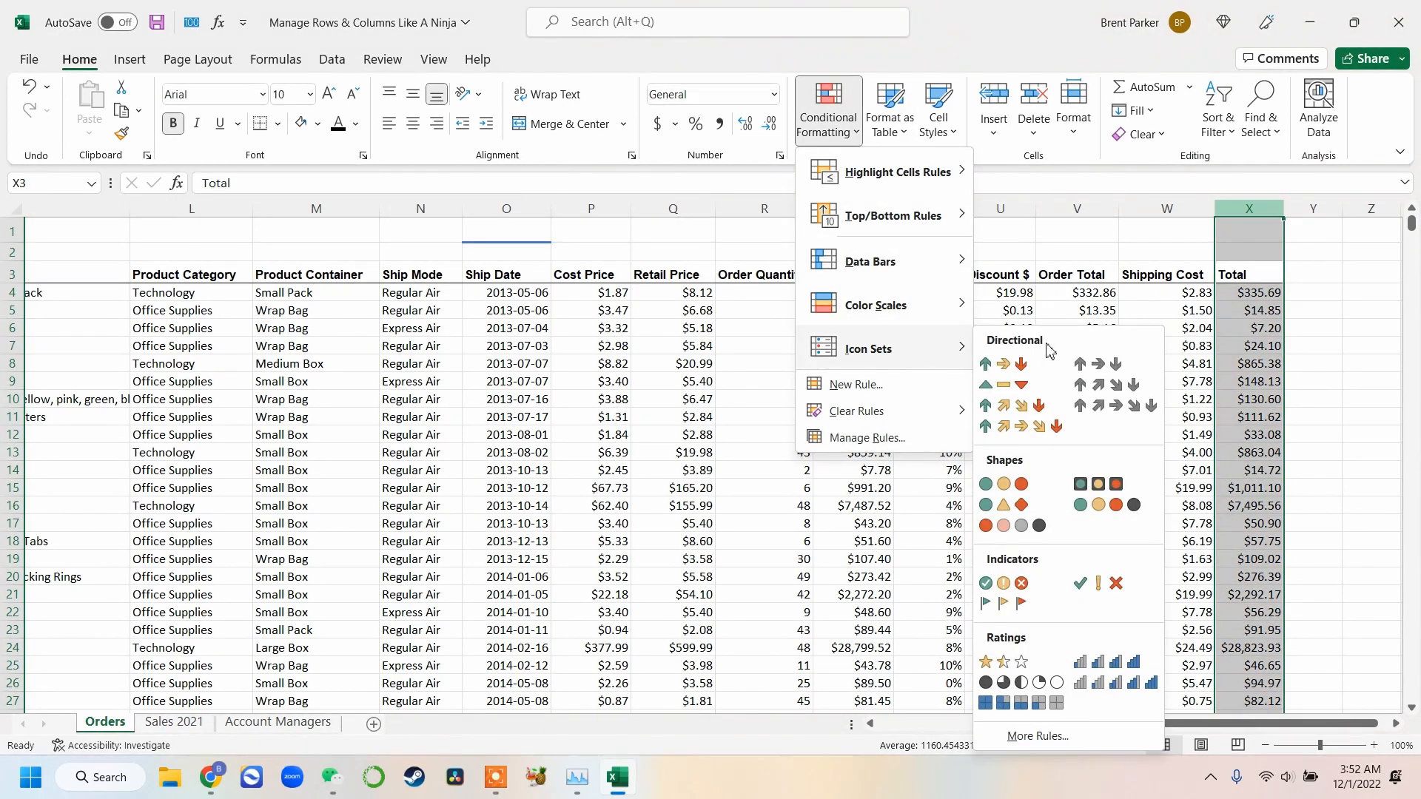
{"action": "left_click", "coordinate": [1115, 681]}
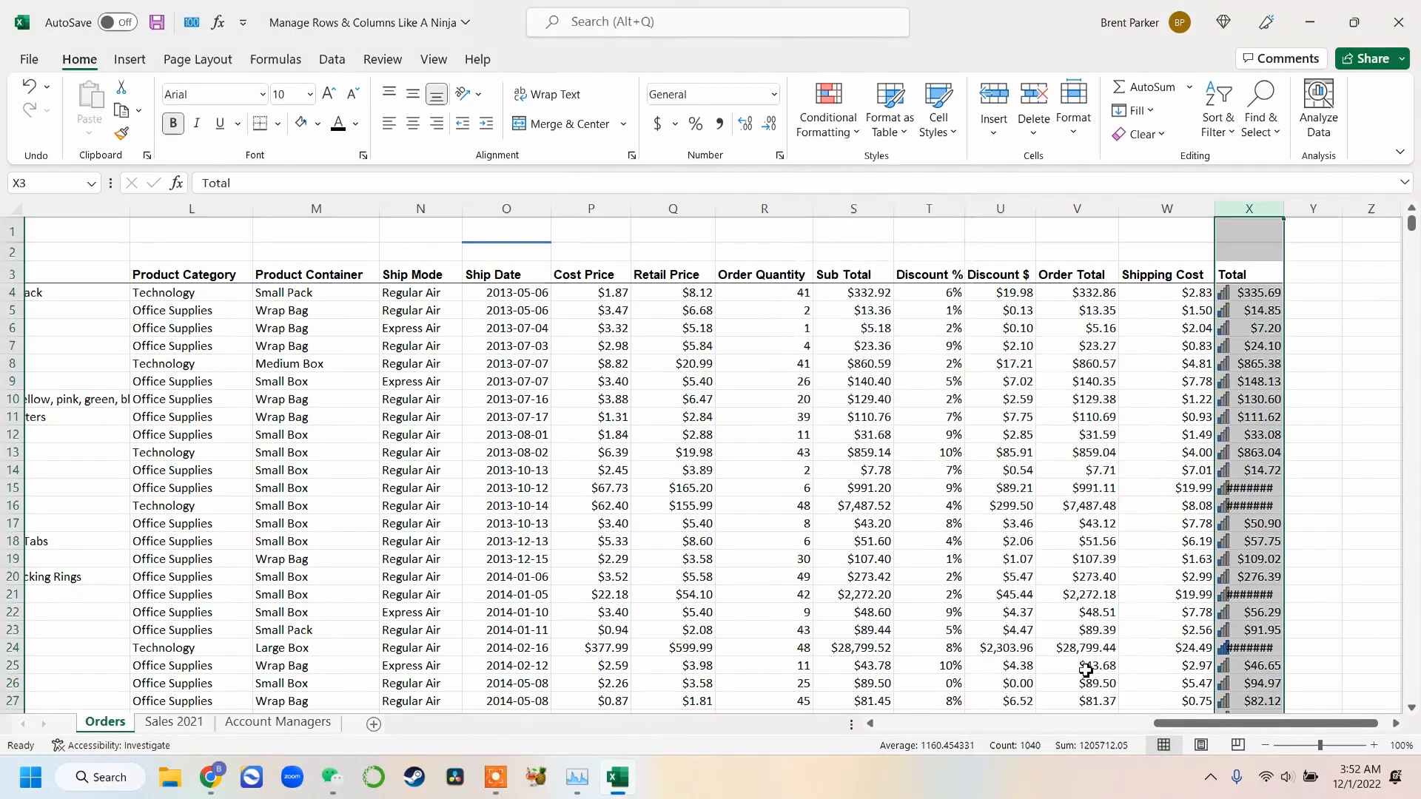
{"action": "left_click", "coordinate": [1199, 459]}
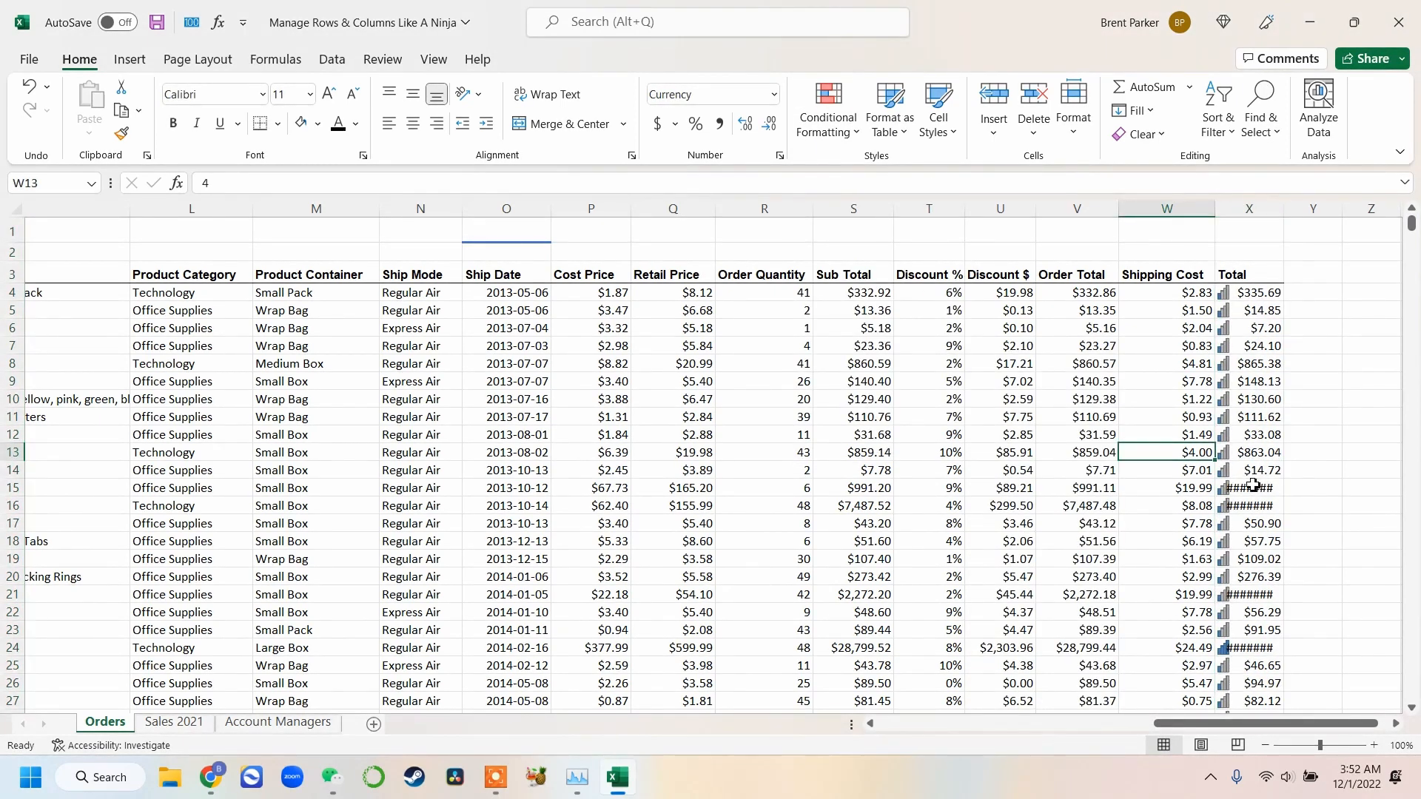
{"action": "left_click", "coordinate": [1248, 489]}
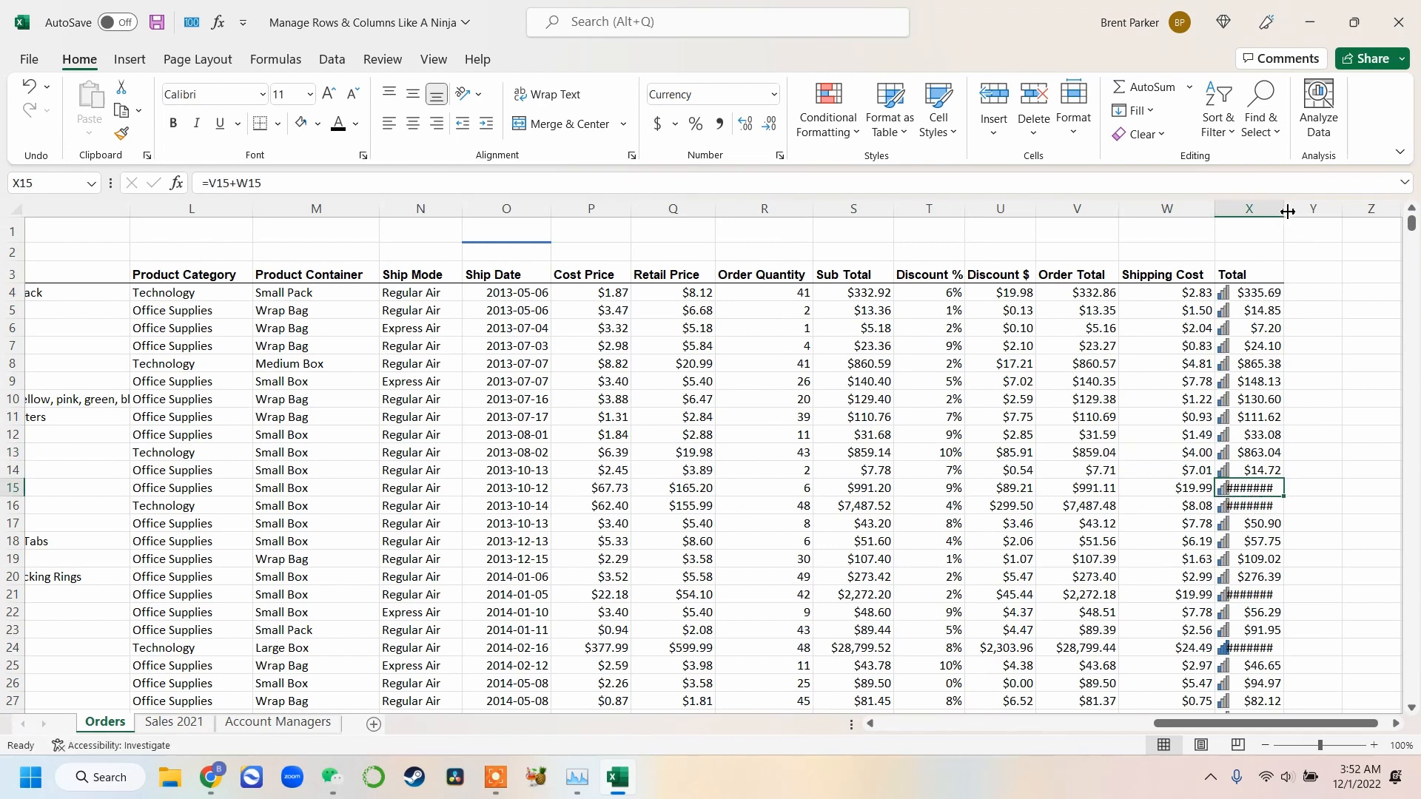
{"action": "left_click_drag", "start_coordinate": [1287, 212], "coordinate": [1302, 212]}
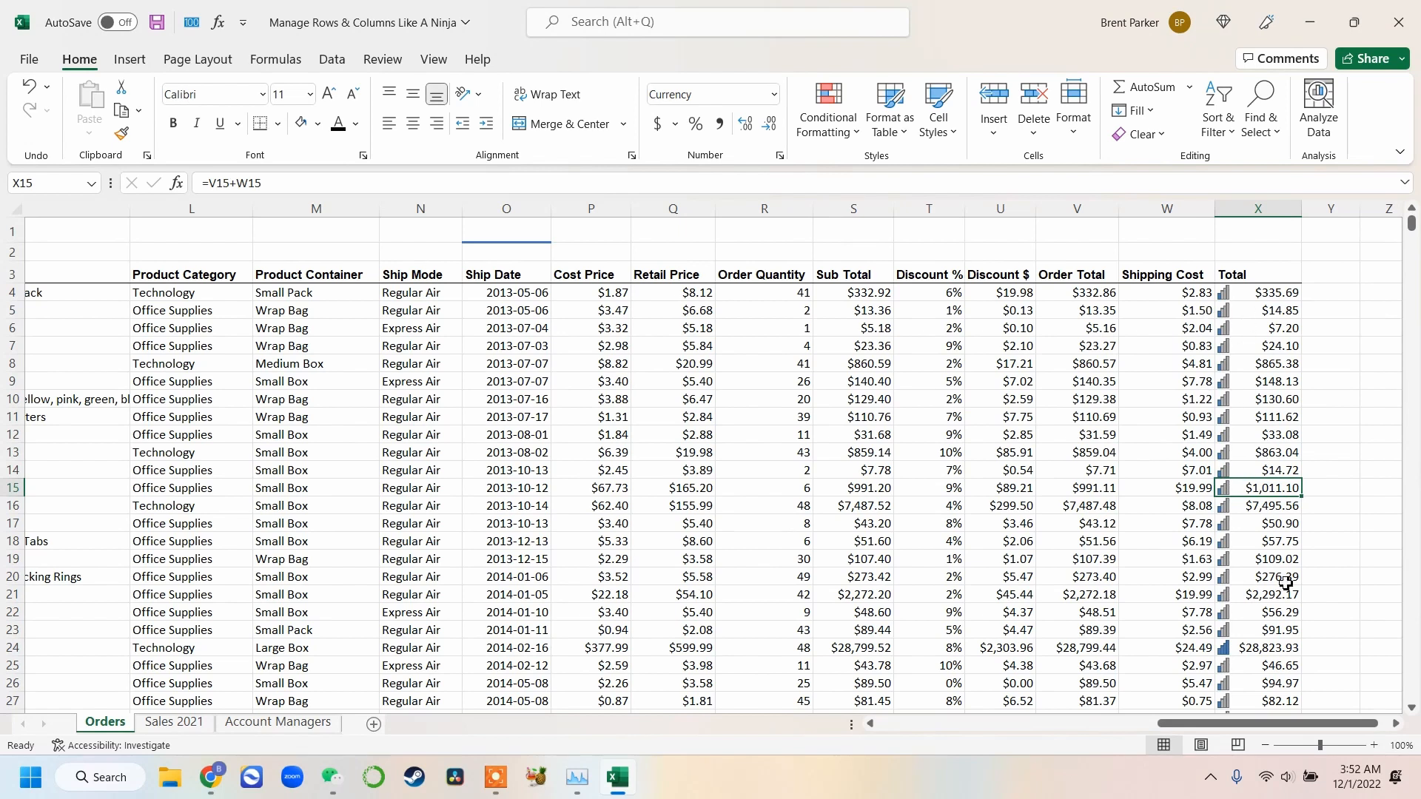
Review Total values against their rating icons
{"action": "scroll", "coordinate": [1267, 400], "scroll_direction": "down", "scroll_amount": 4}
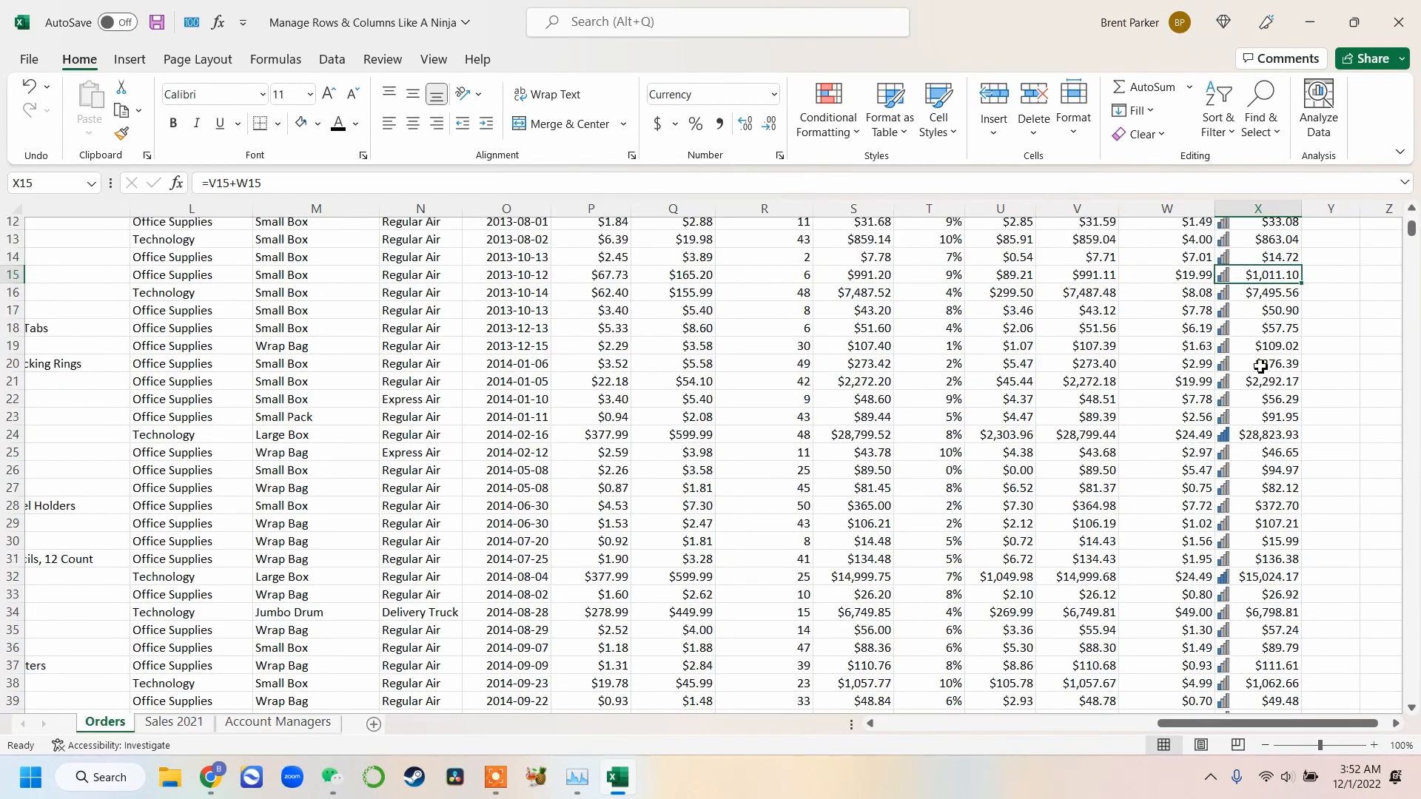
{"action": "left_click", "coordinate": [1253, 437]}
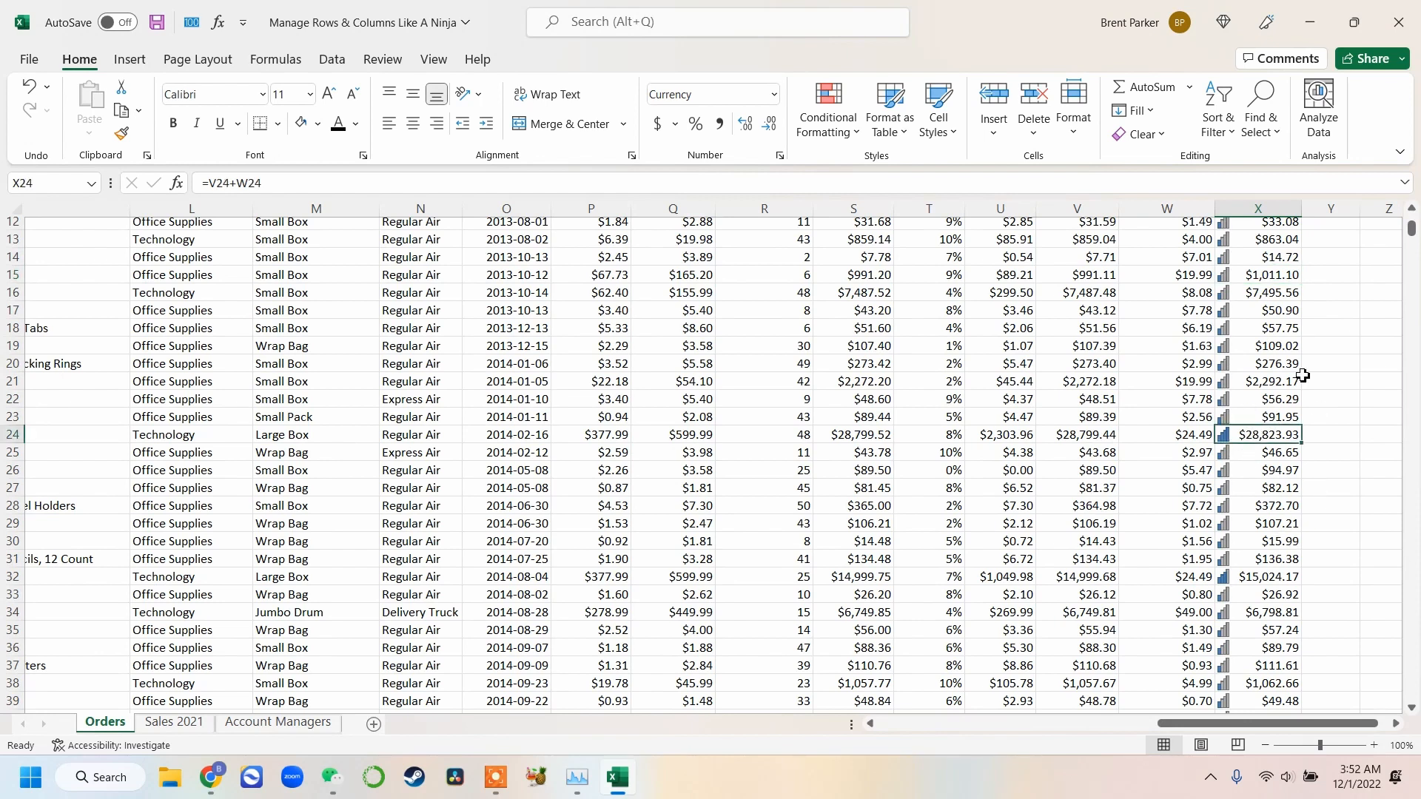
{"action": "scroll", "coordinate": [1303, 376], "scroll_direction": "up", "scroll_amount": 4}
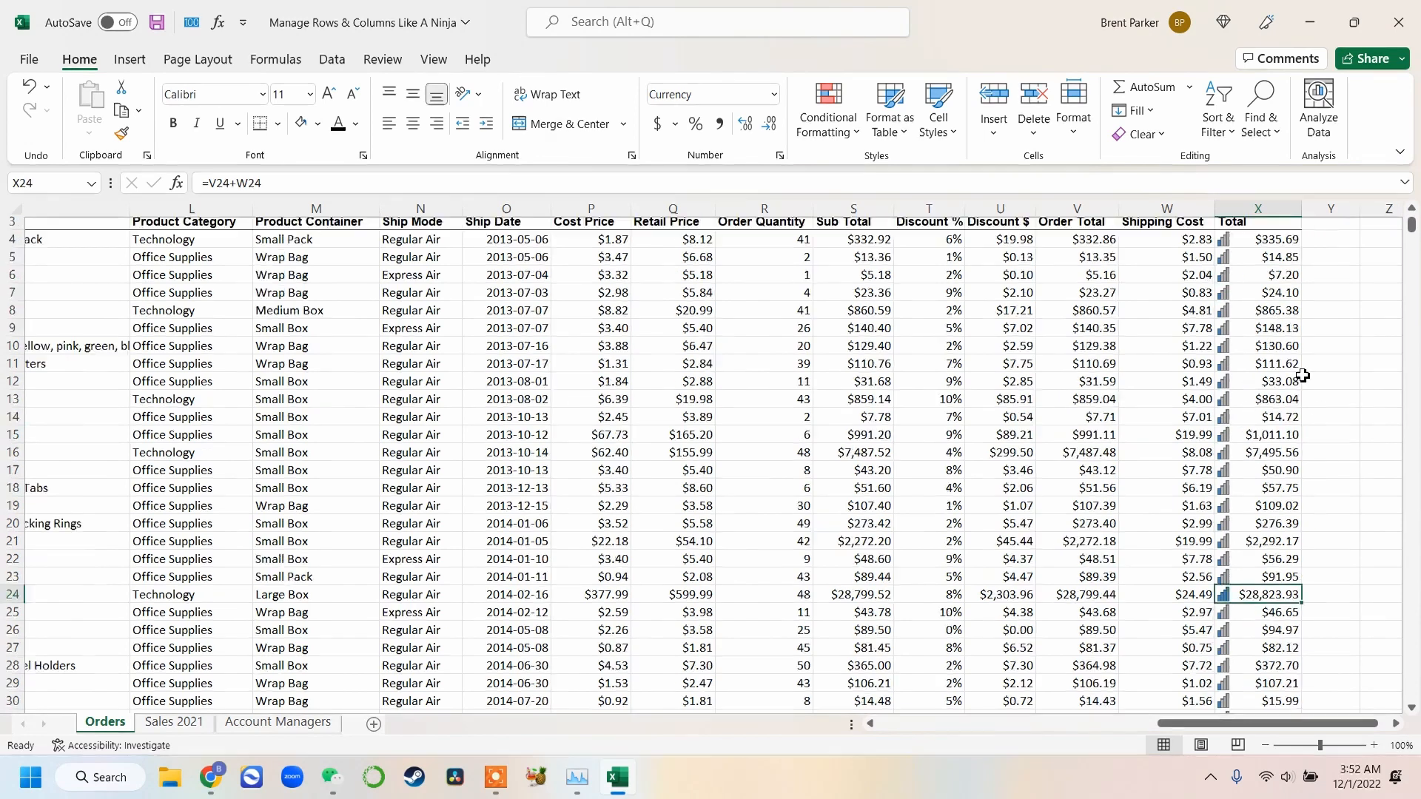
{"action": "left_click", "coordinate": [1267, 309]}
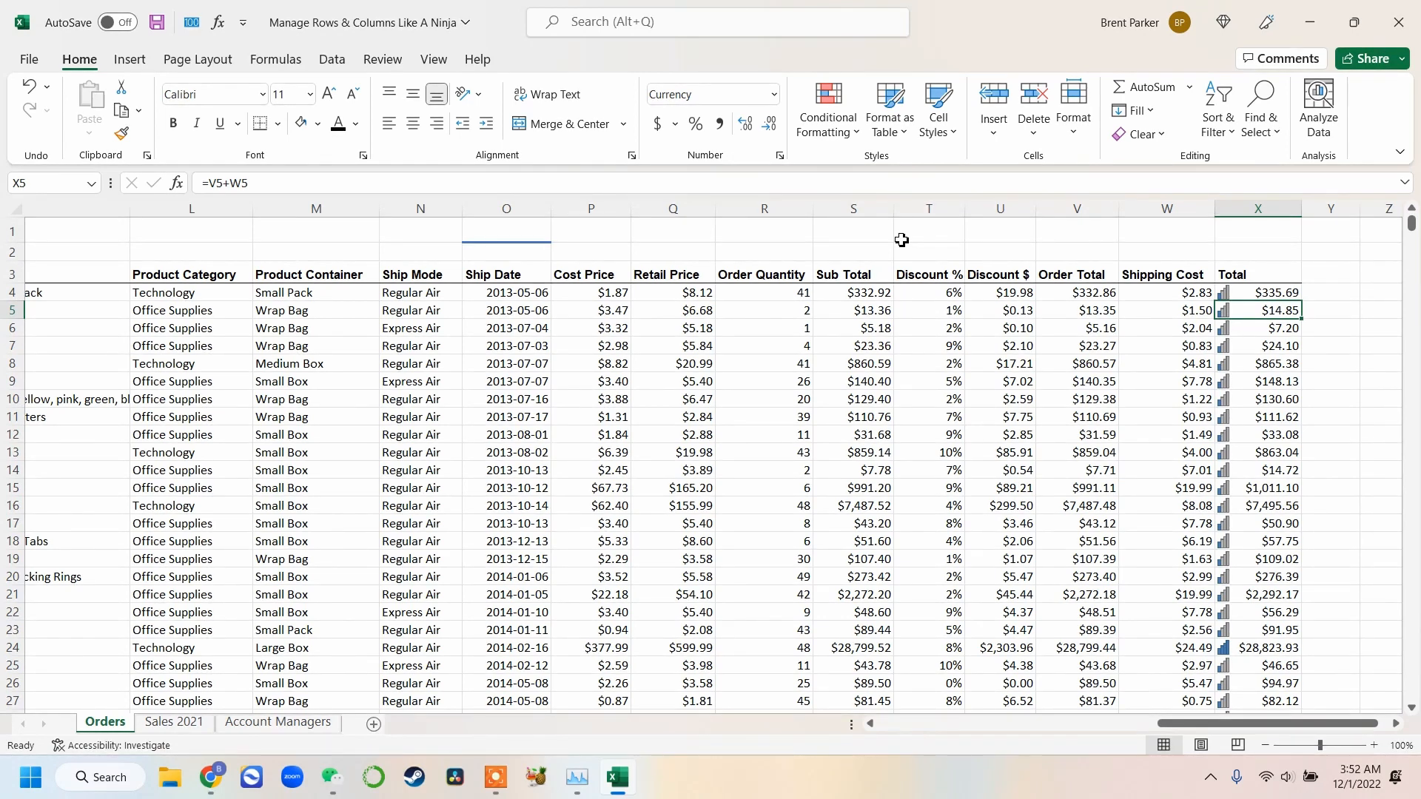
Clear the conditional formatting from the single selected Total cell X5
{"action": "left_click", "coordinate": [855, 133]}
{"action": "mouse_move", "coordinate": [881, 174]}
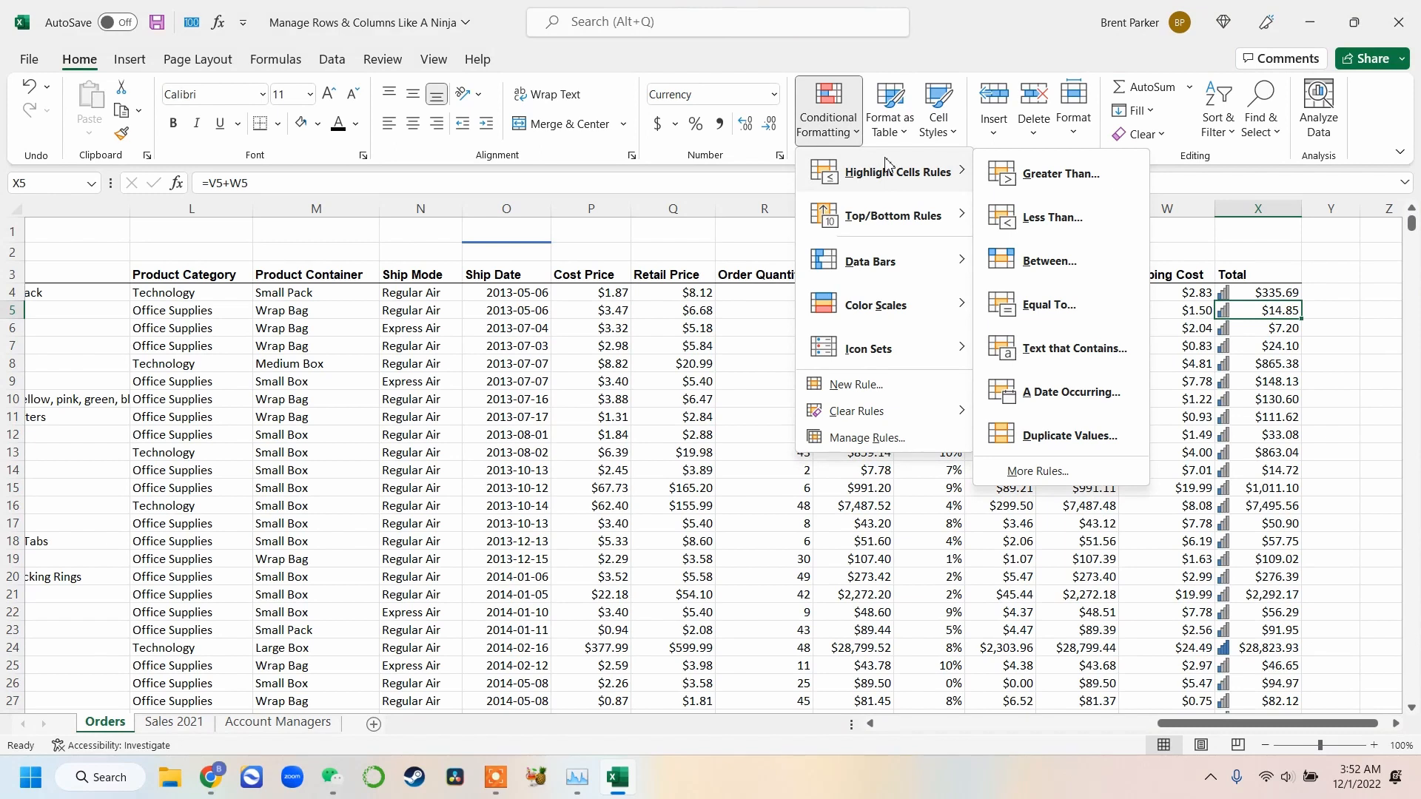
{"action": "mouse_move", "coordinate": [897, 265]}
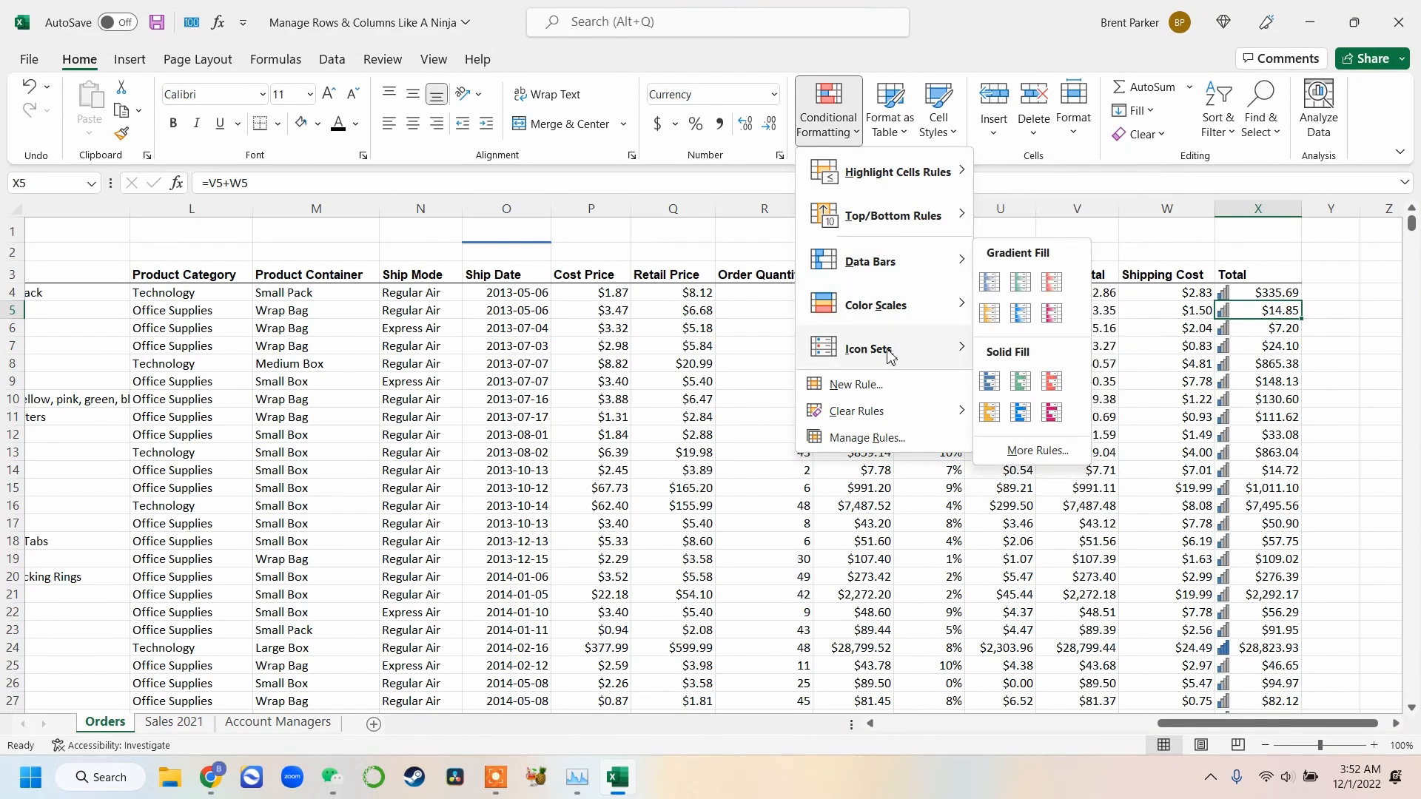
{"action": "mouse_move", "coordinate": [897, 351]}
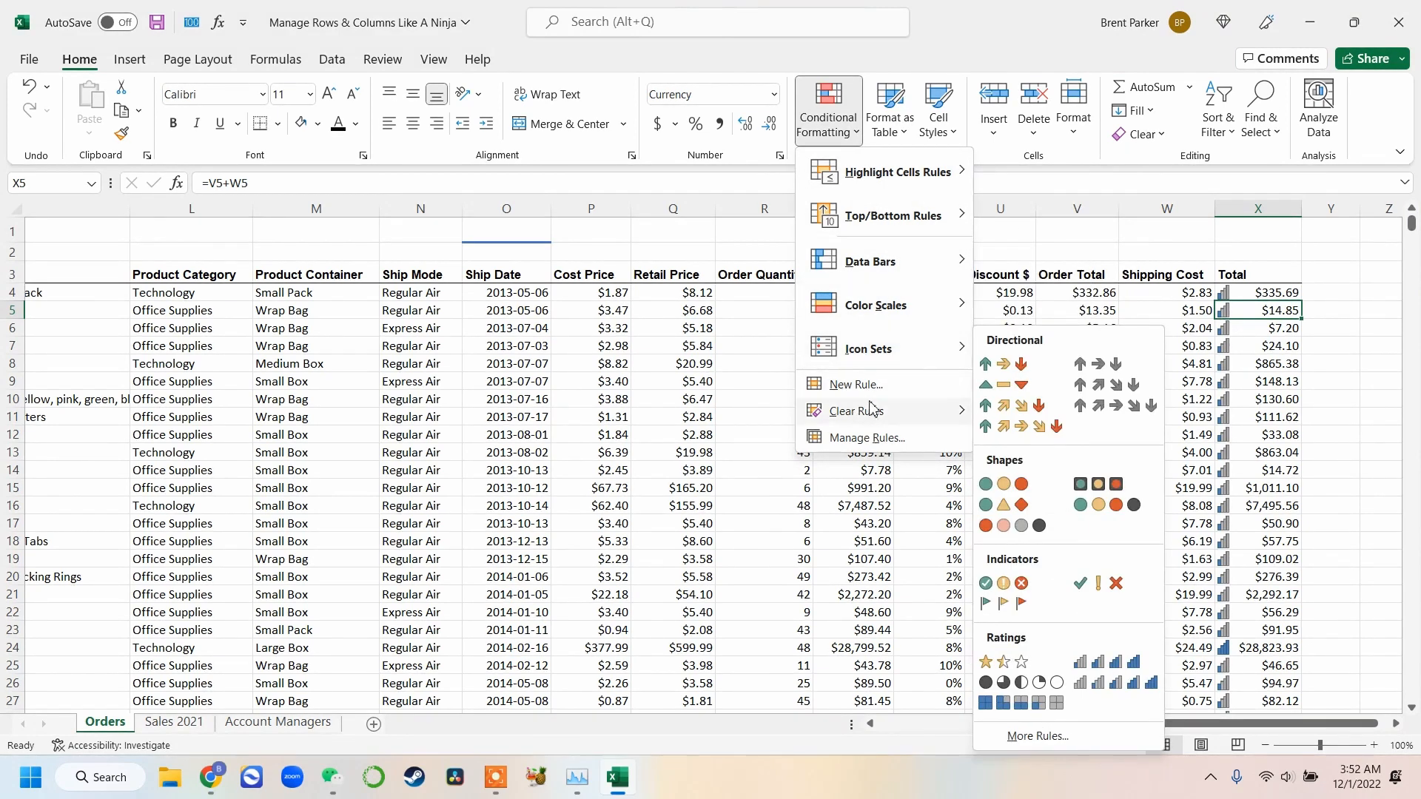
{"action": "mouse_move", "coordinate": [858, 411]}
{"action": "left_click", "coordinate": [1026, 418]}
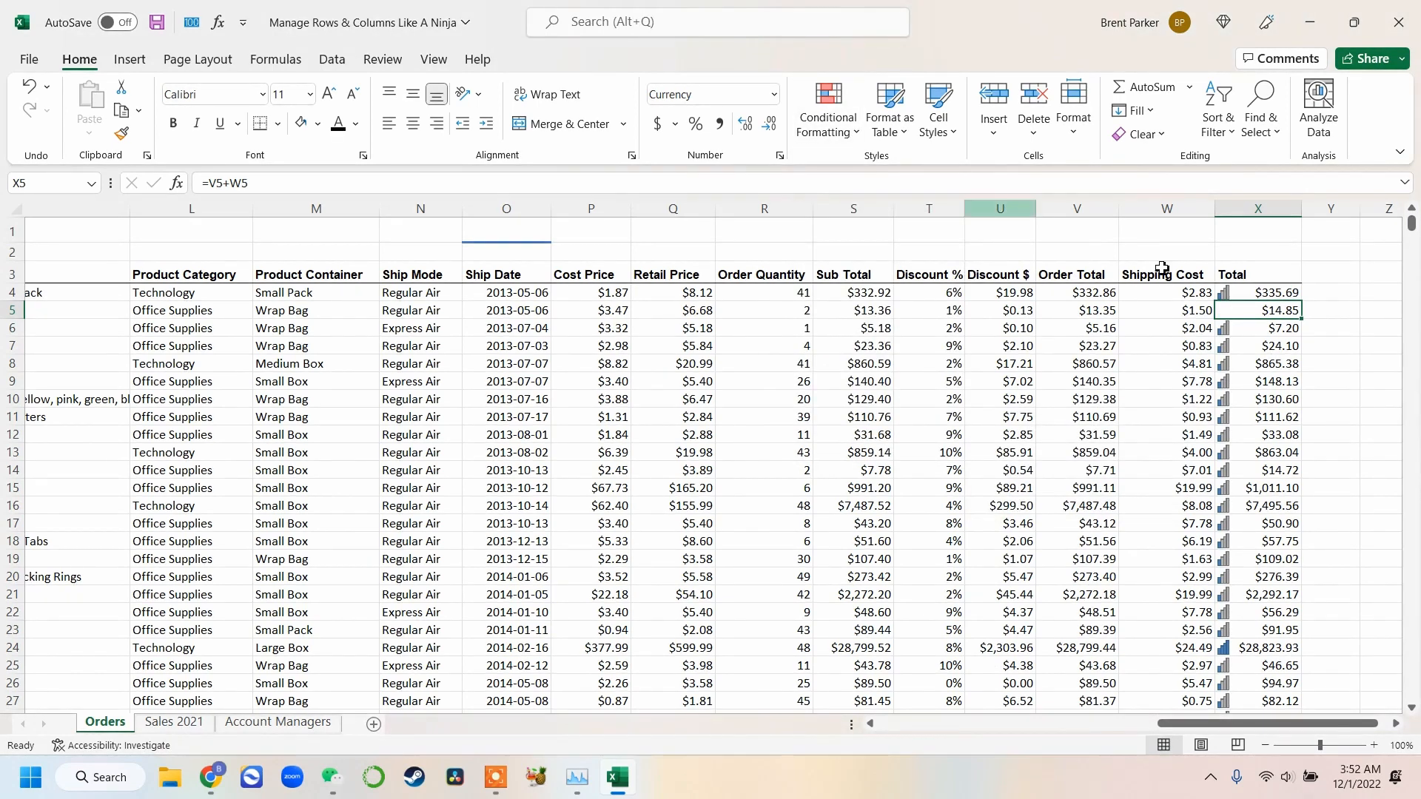
Clear the icon set rules from the whole Total column
{"action": "left_click", "coordinate": [1251, 207]}
{"action": "left_click", "coordinate": [848, 137]}
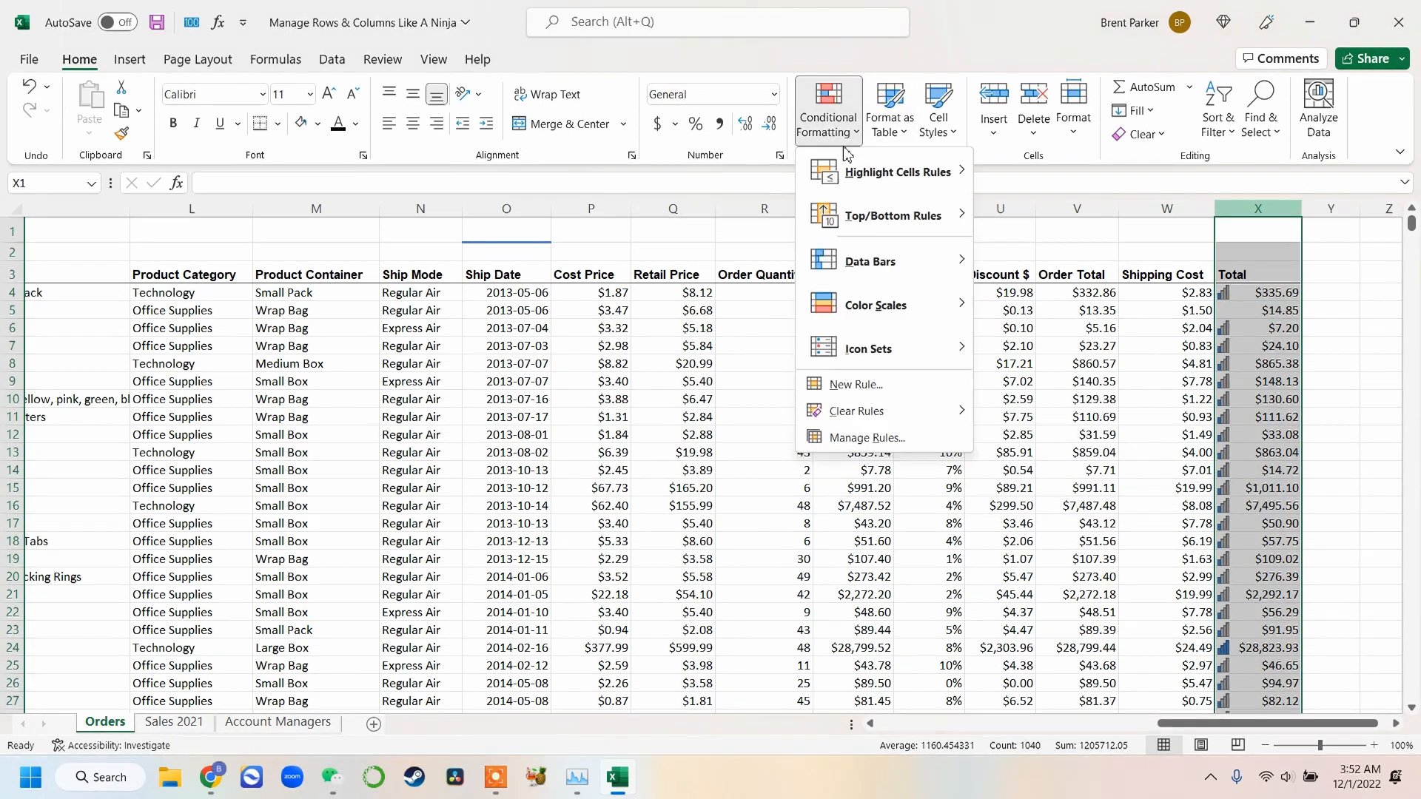
{"action": "mouse_move", "coordinate": [888, 411]}
{"action": "left_click", "coordinate": [1017, 410]}
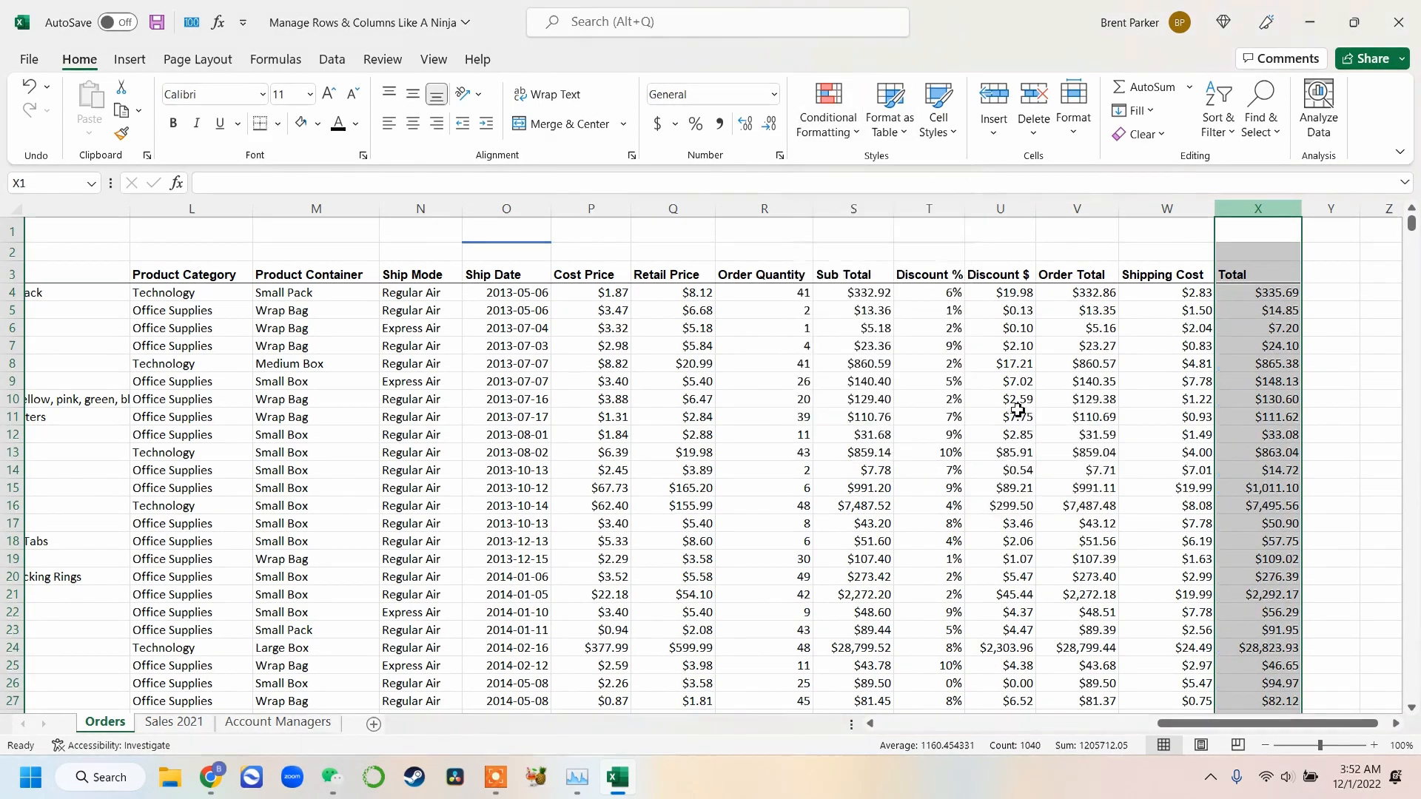
{"action": "left_click", "coordinate": [1115, 244]}
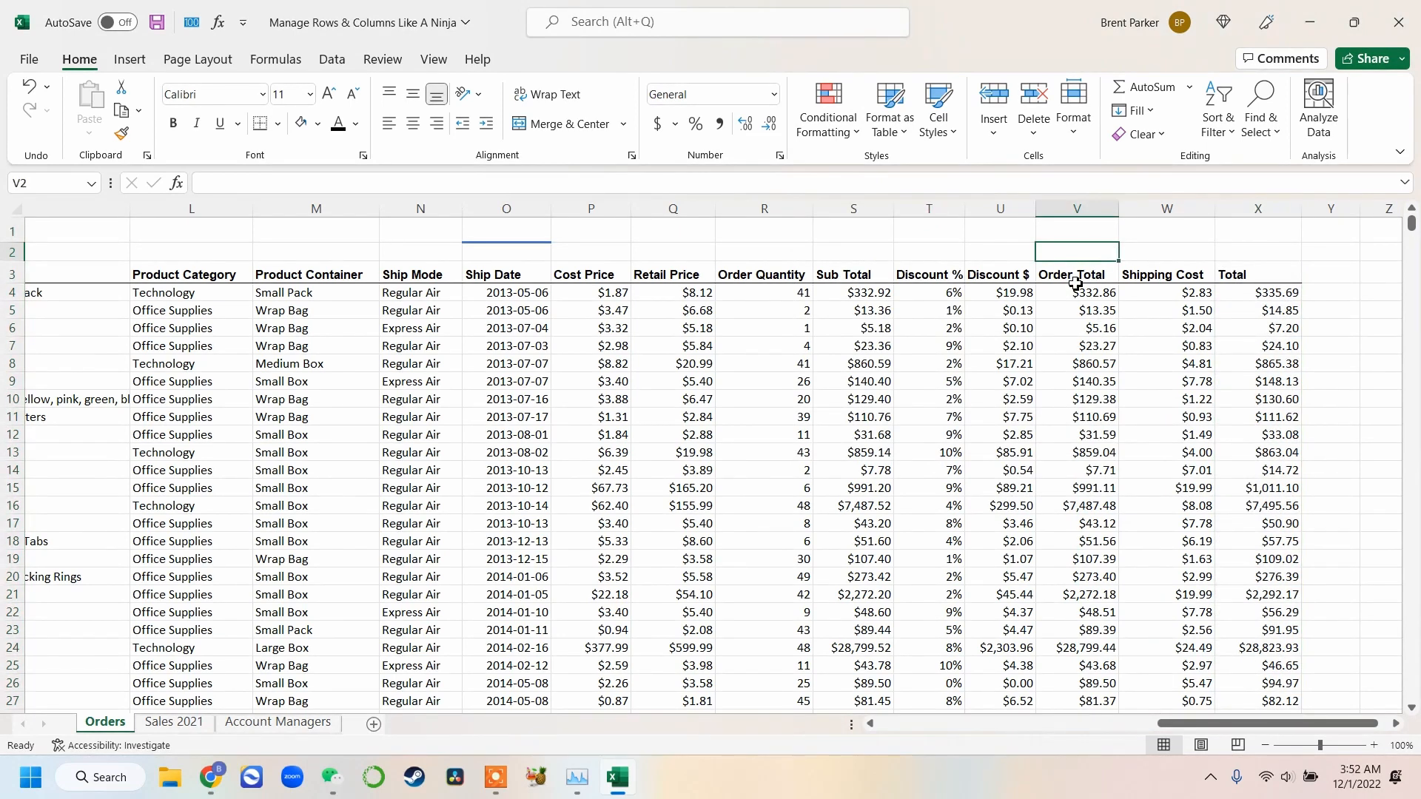